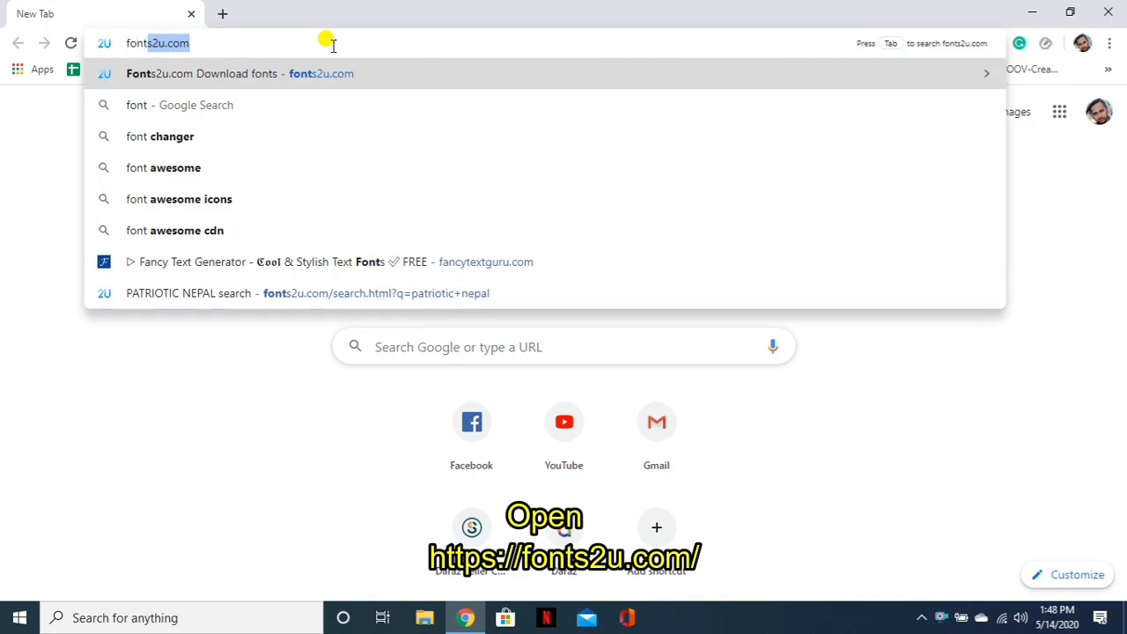
- Open the fonts2u.com website and look over its font categories
text(s2u.com)
key(Return)
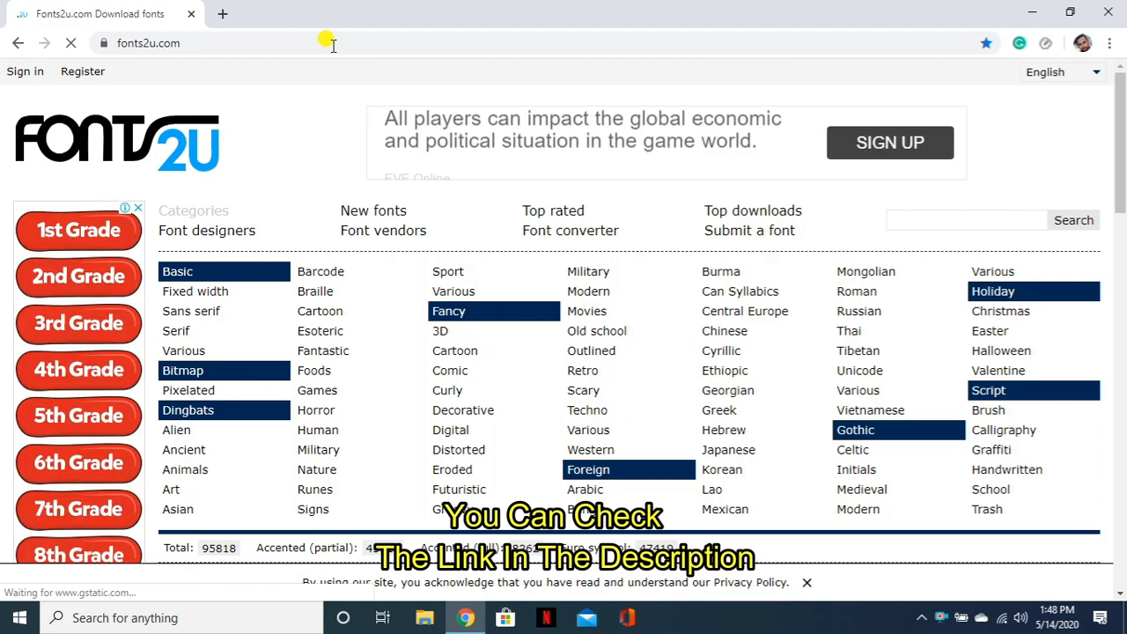
scroll(308, 183, down, 1)
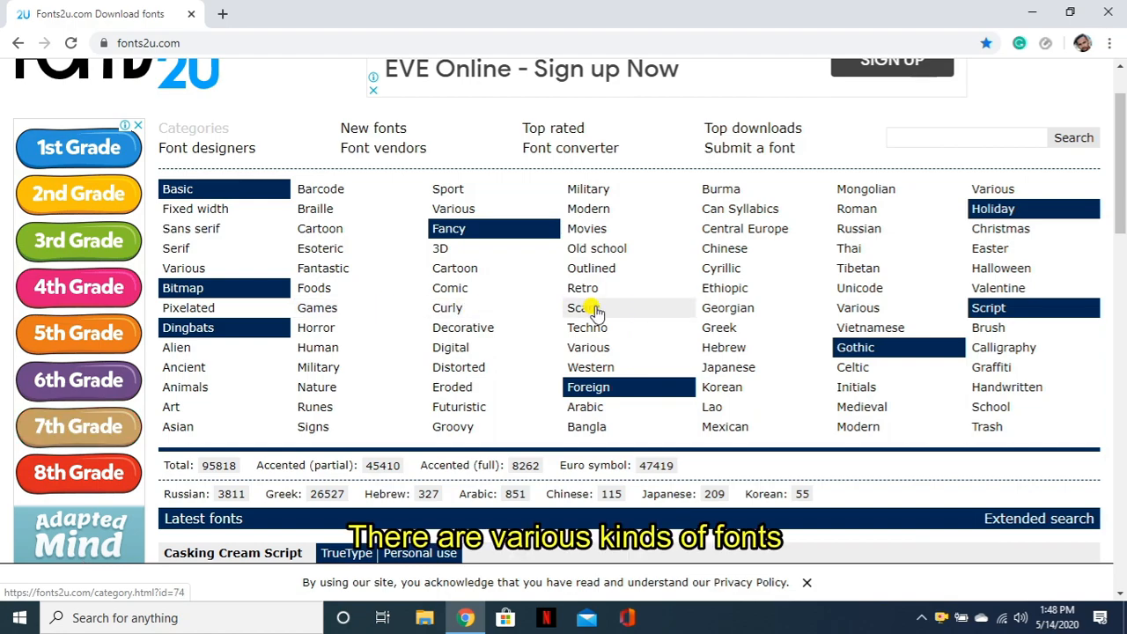
scroll(828, 303, up, 1)
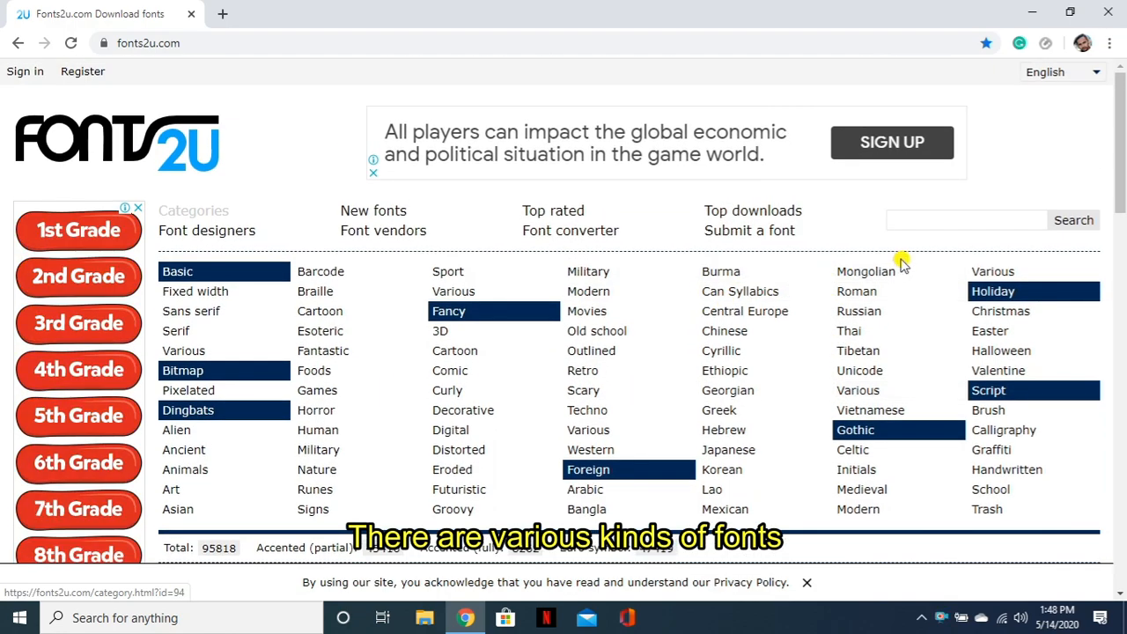
- Search the site for "patriotic nepal" and open the Patriotic Nepal font's page
click(922, 220)
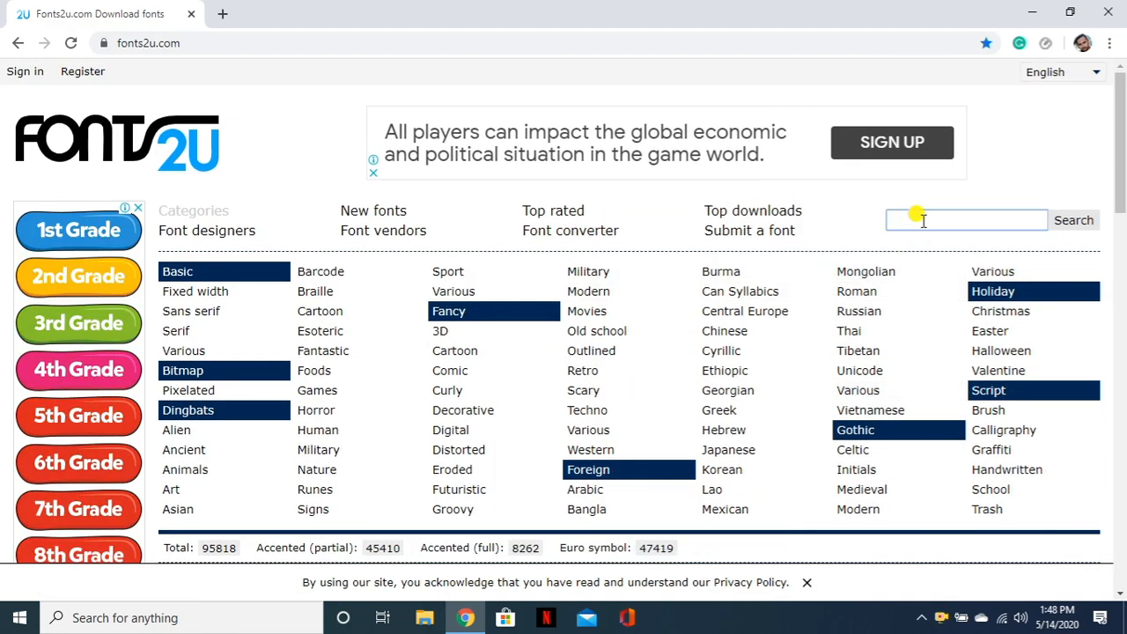
text(patriotic nepal)
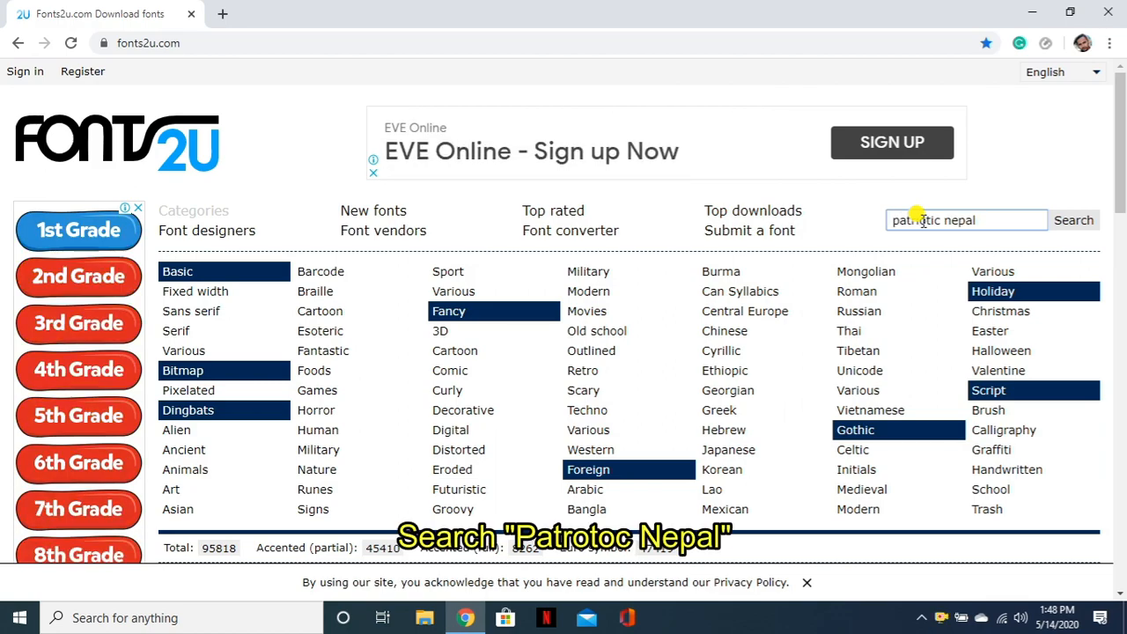
click(1068, 221)
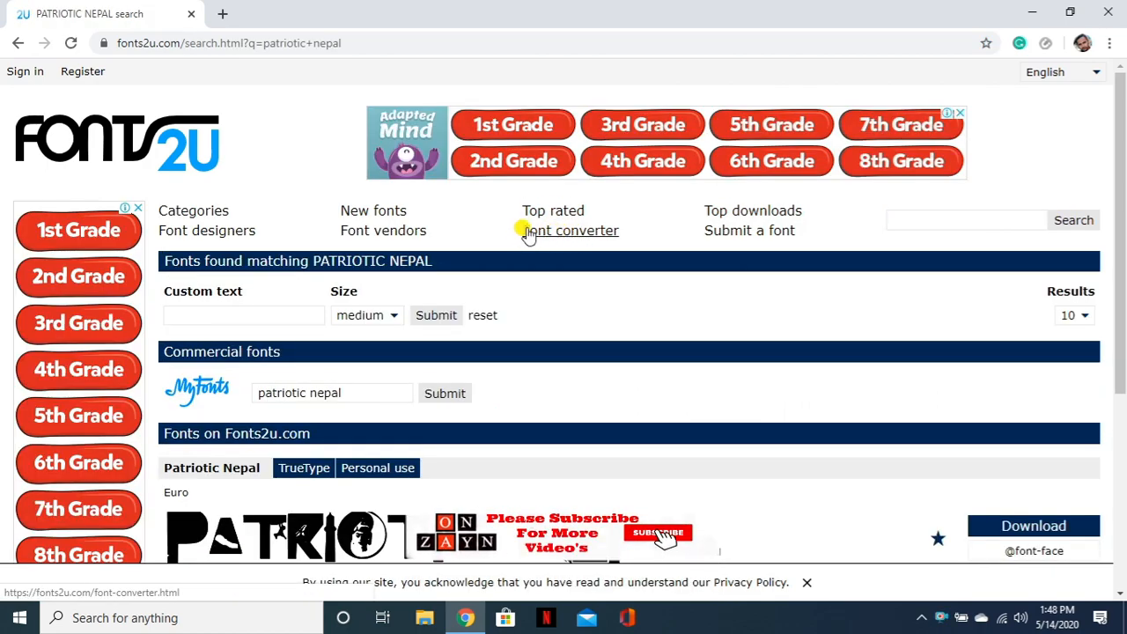
scroll(528, 236, down, 1)
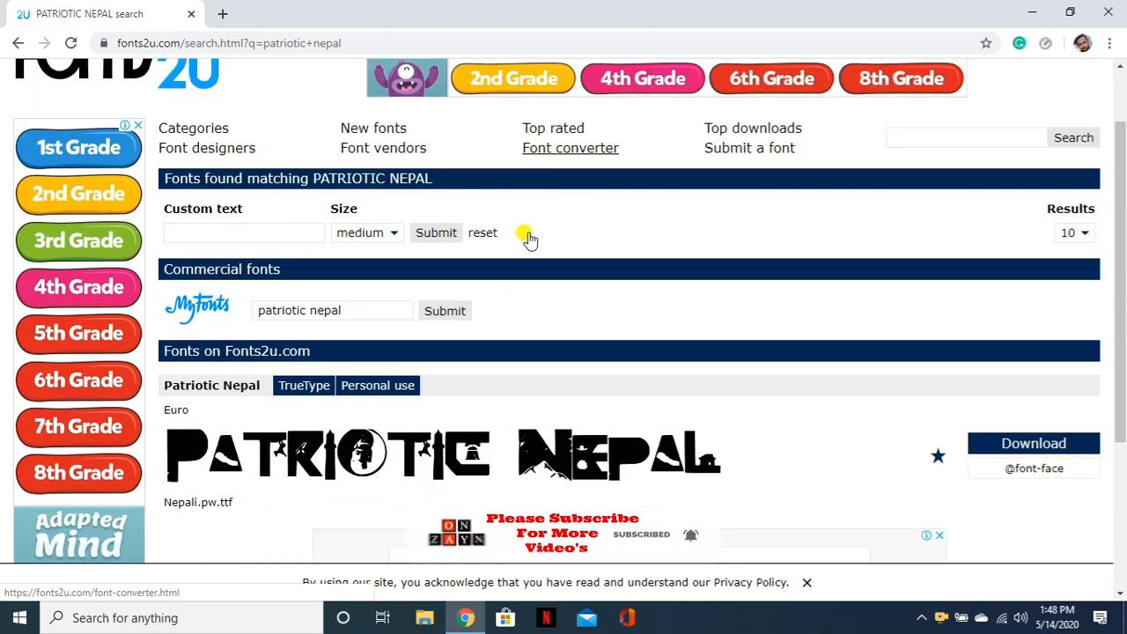
scroll(532, 236, down, 2)
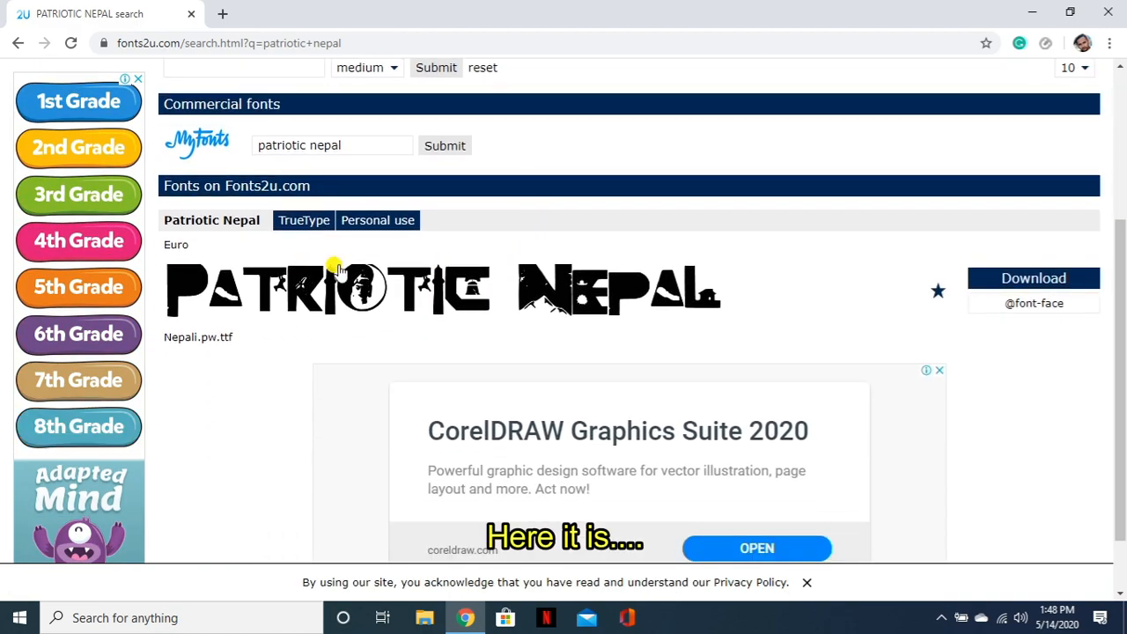
click(574, 310)
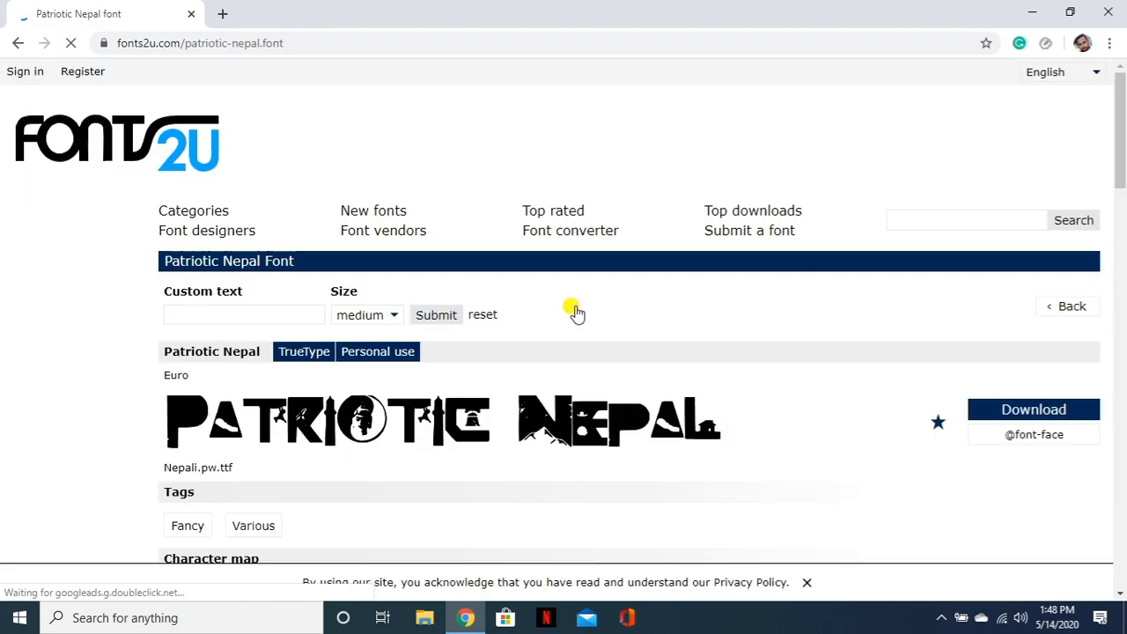
- Preview the custom text "onzayn" in the Patriotic Nepal font
scroll(574, 309, down, 1)
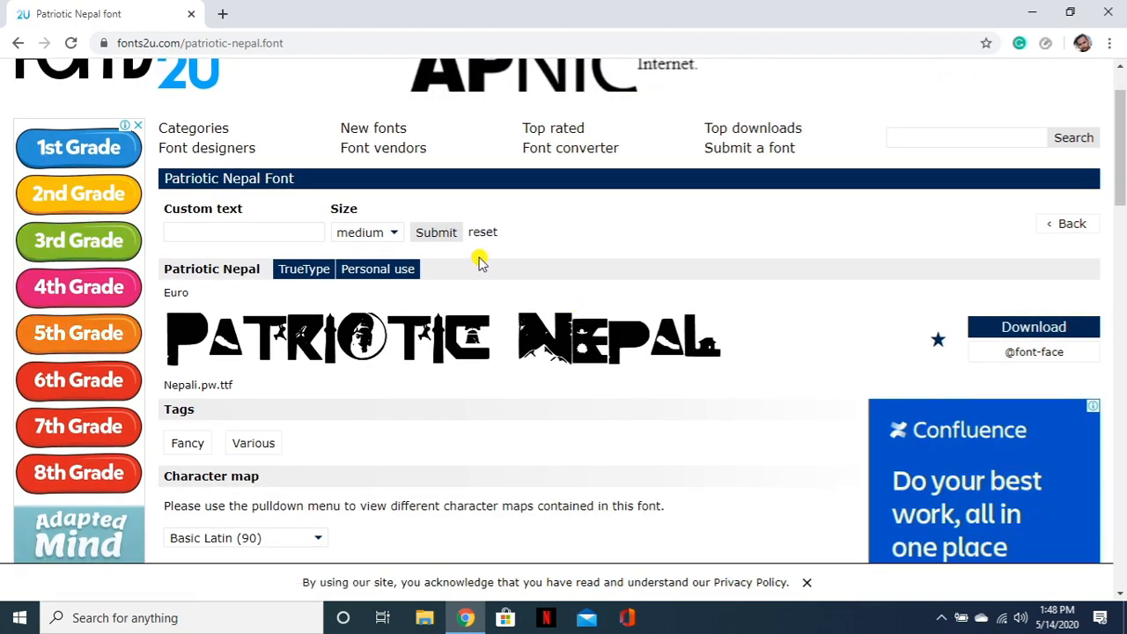
click(246, 230)
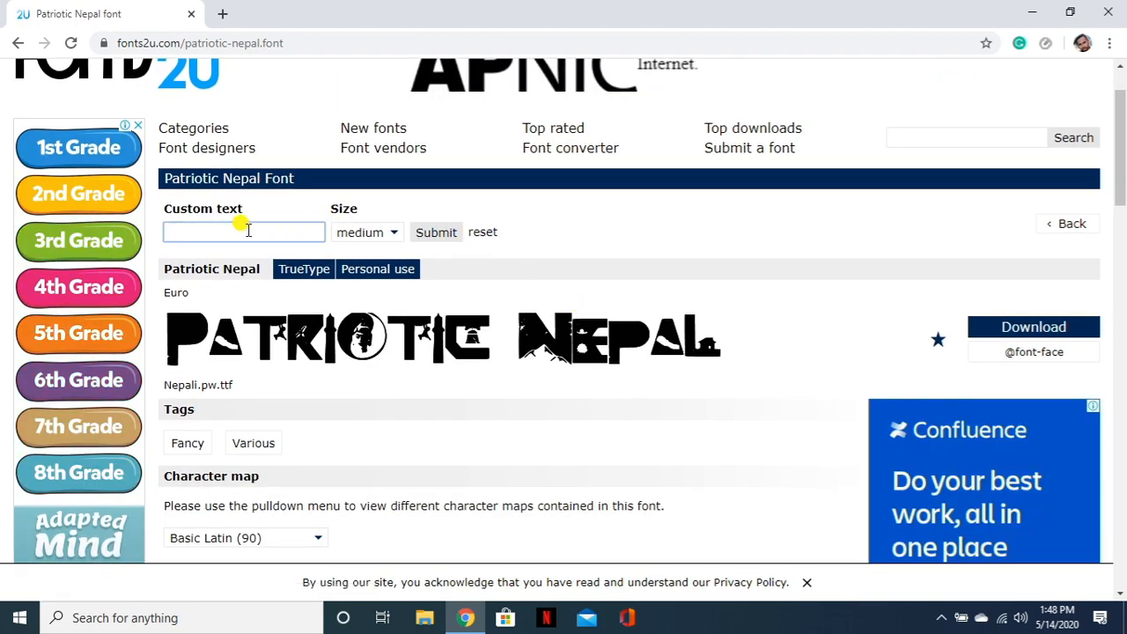
text(onza)
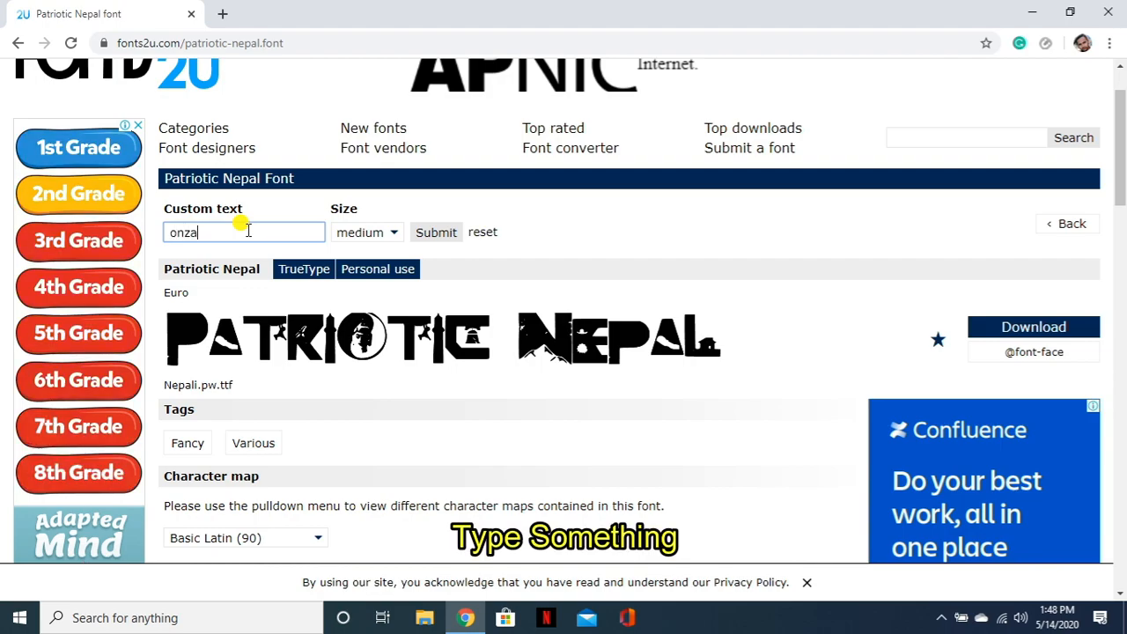
text(yn)
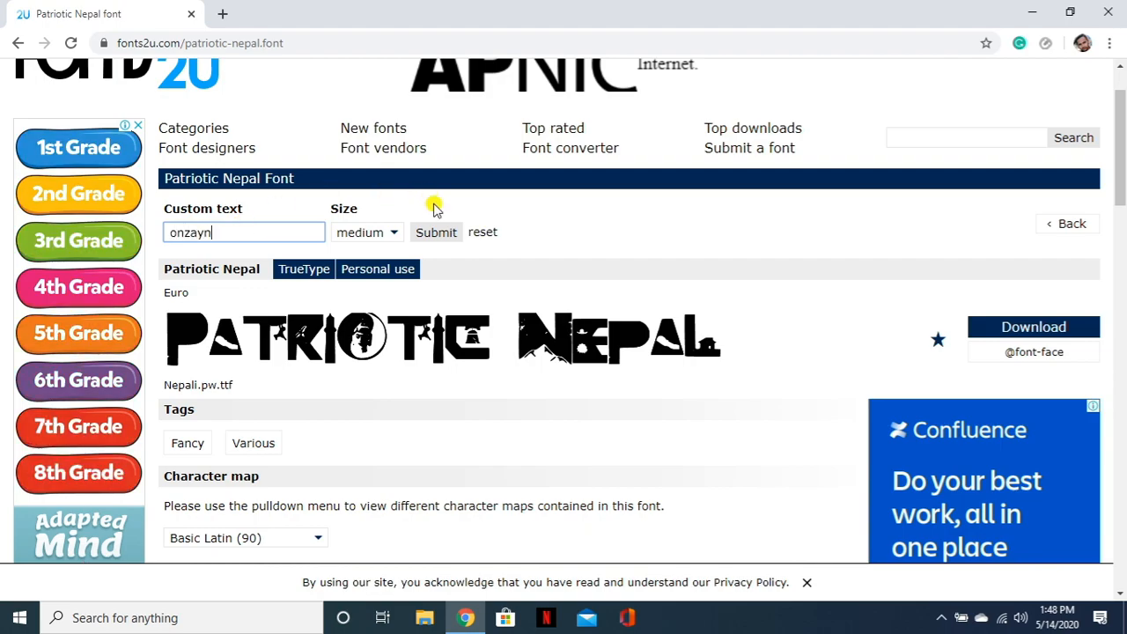
click(432, 234)
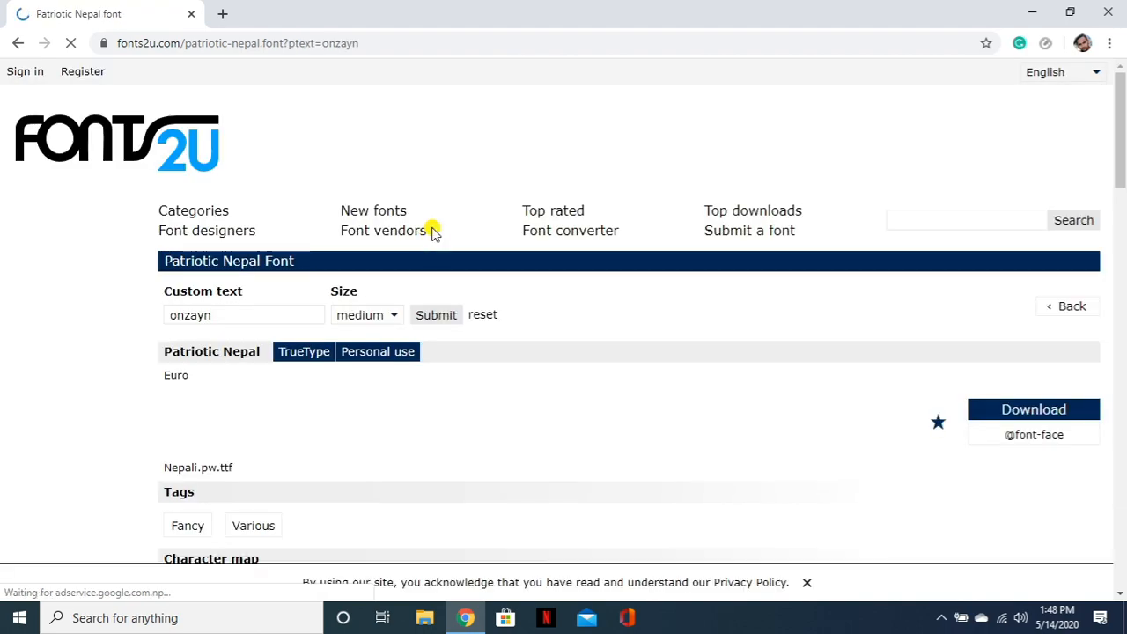
scroll(484, 256, down, 1)
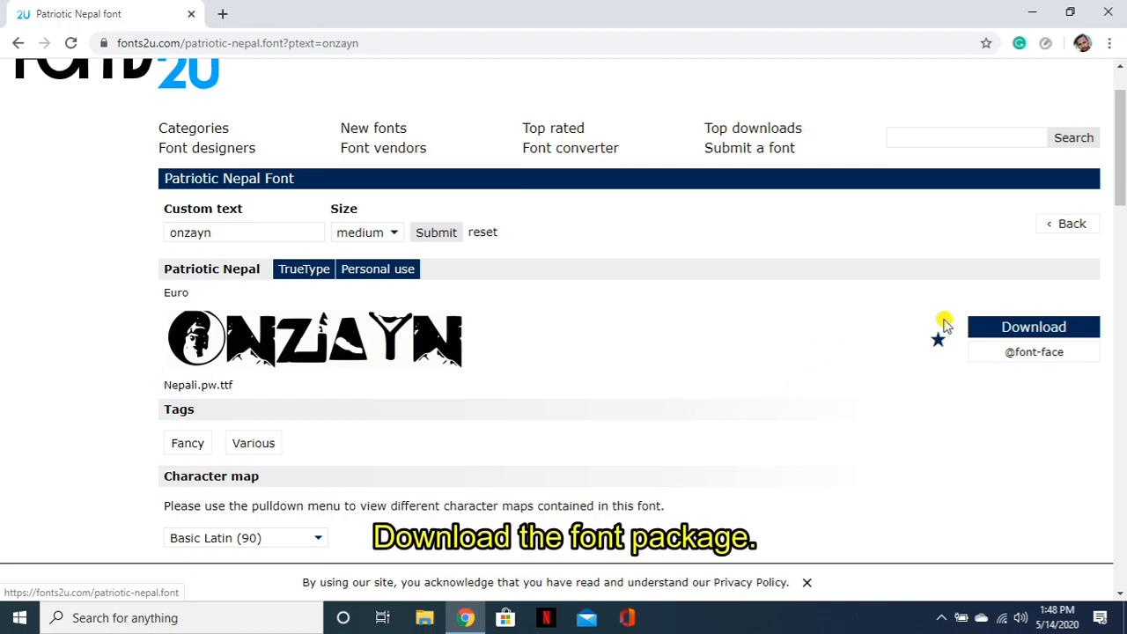
- Download the Patriotic Nepal font package and show the zip file in its folder
click(1027, 329)
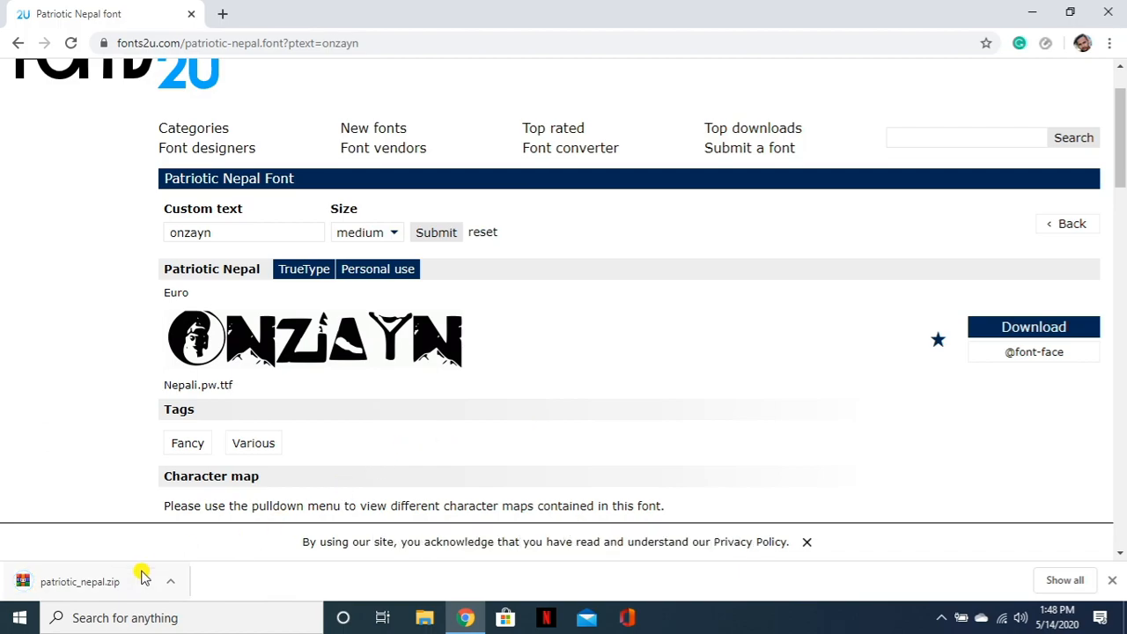
click(172, 581)
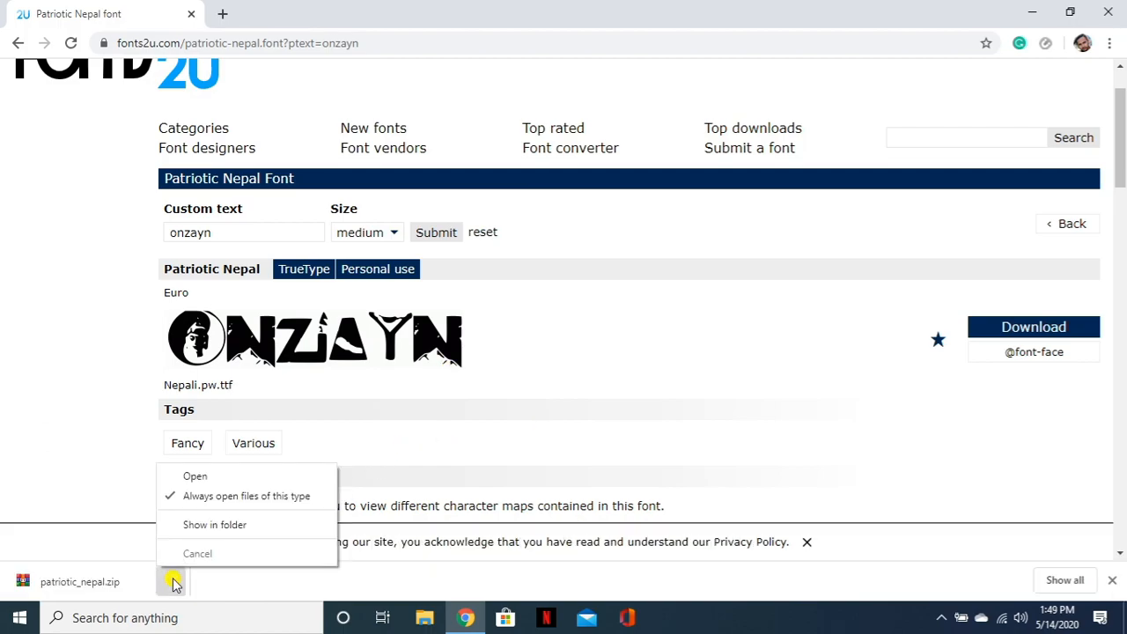
click(206, 528)
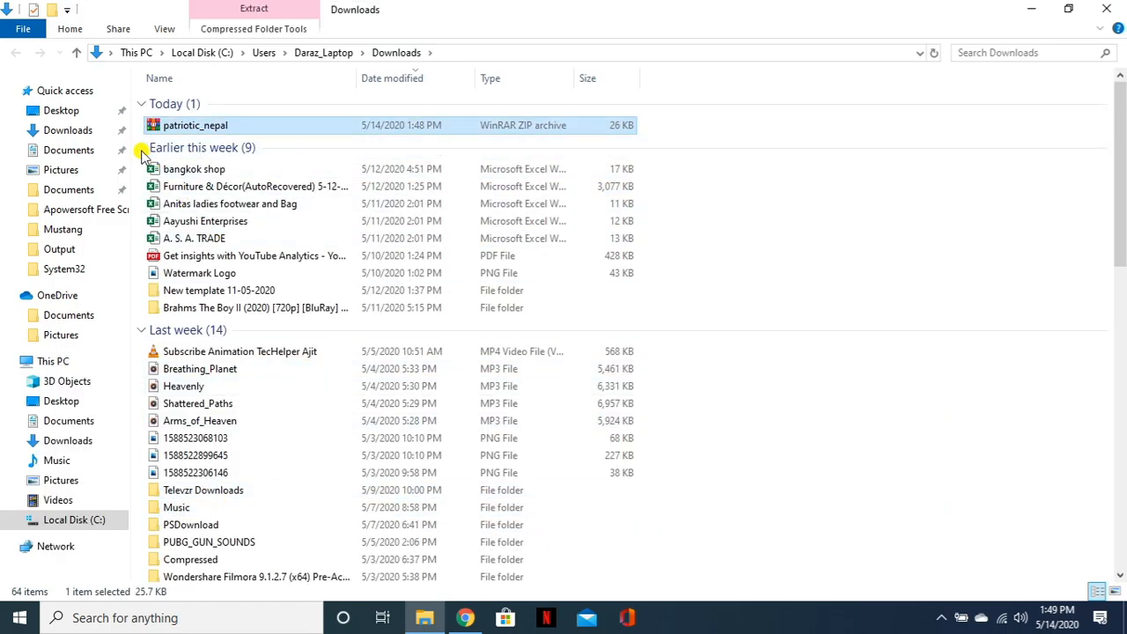
- Extract the patriotic_nepal archive directly into the Downloads folder and open the extracted Patriotic_Nepal folder
right_click(180, 127)
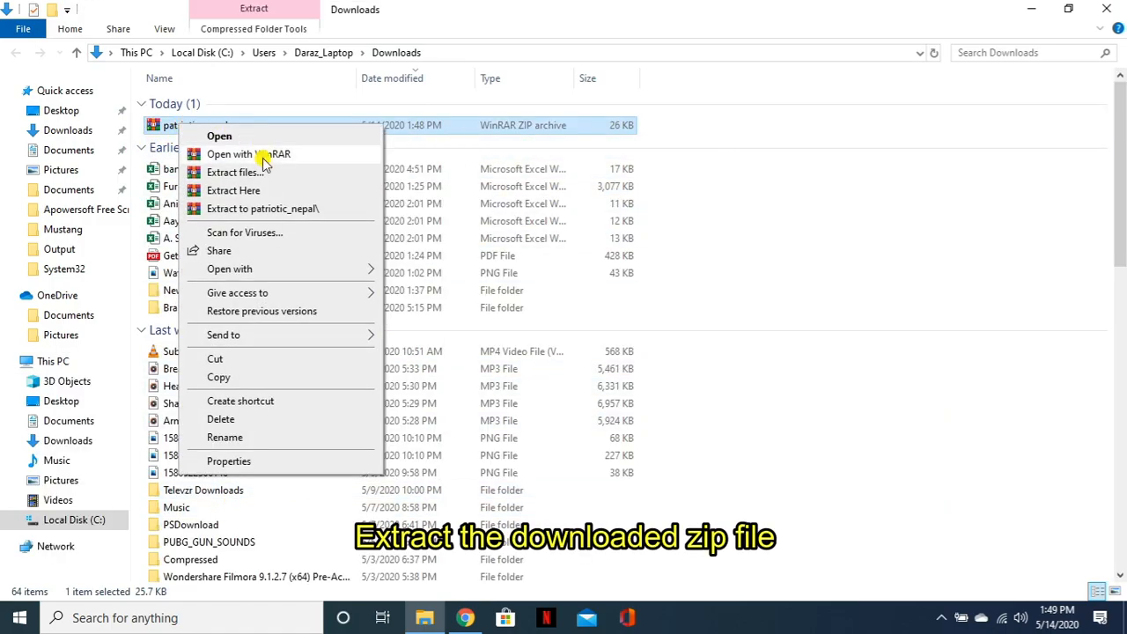
click(267, 191)
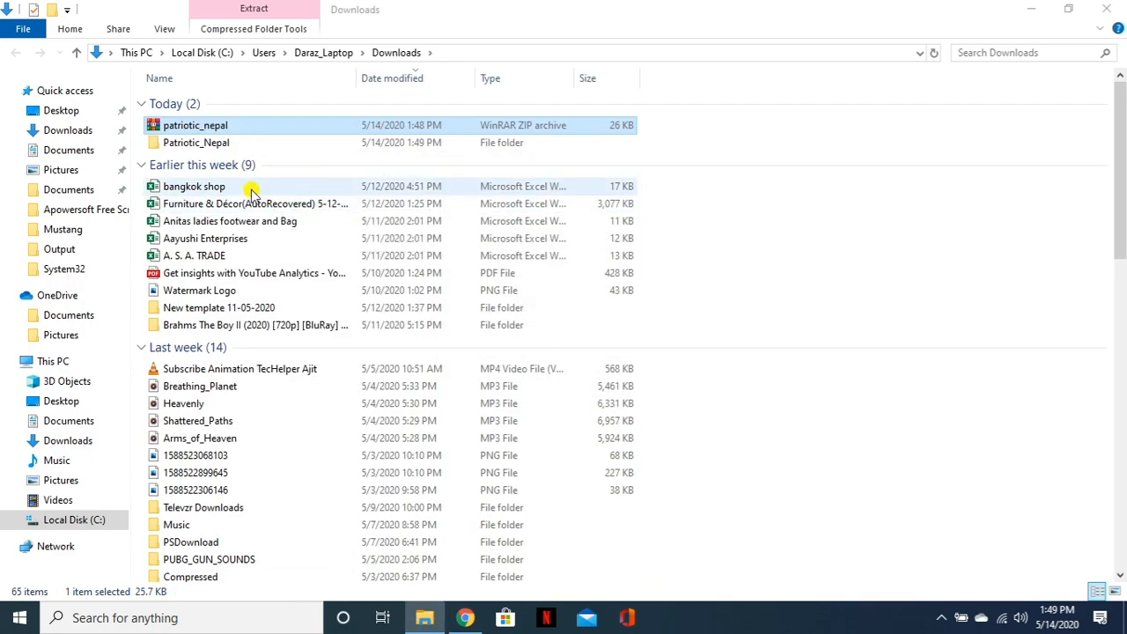
double_click(219, 143)
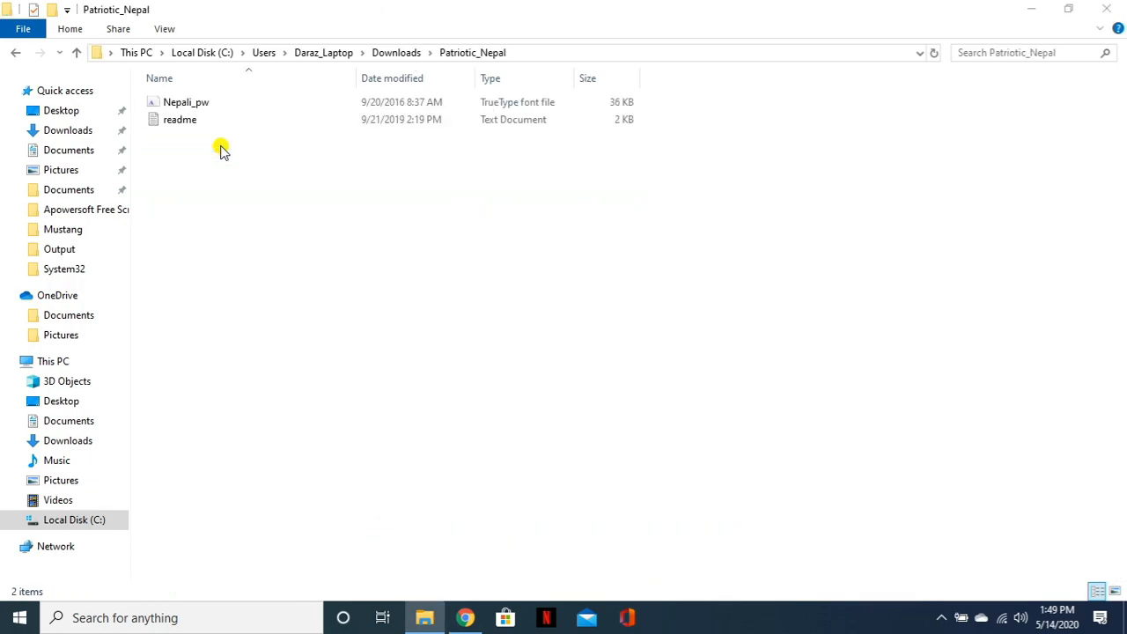
- Copy the Nepali_pw TrueType font file
click(182, 105)
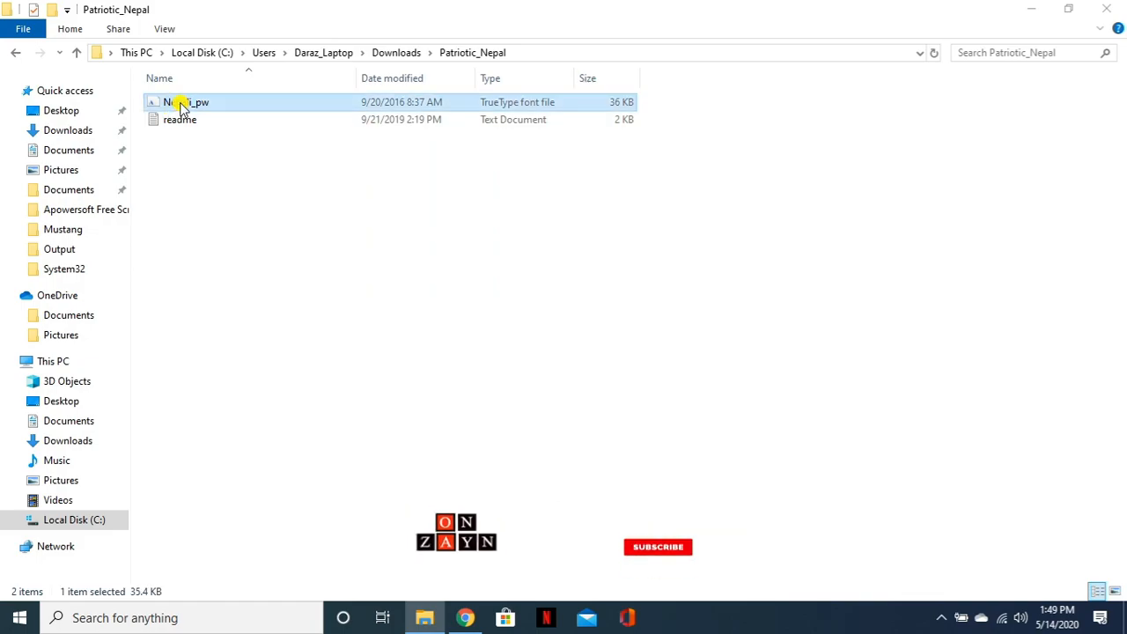
right_click(181, 103)
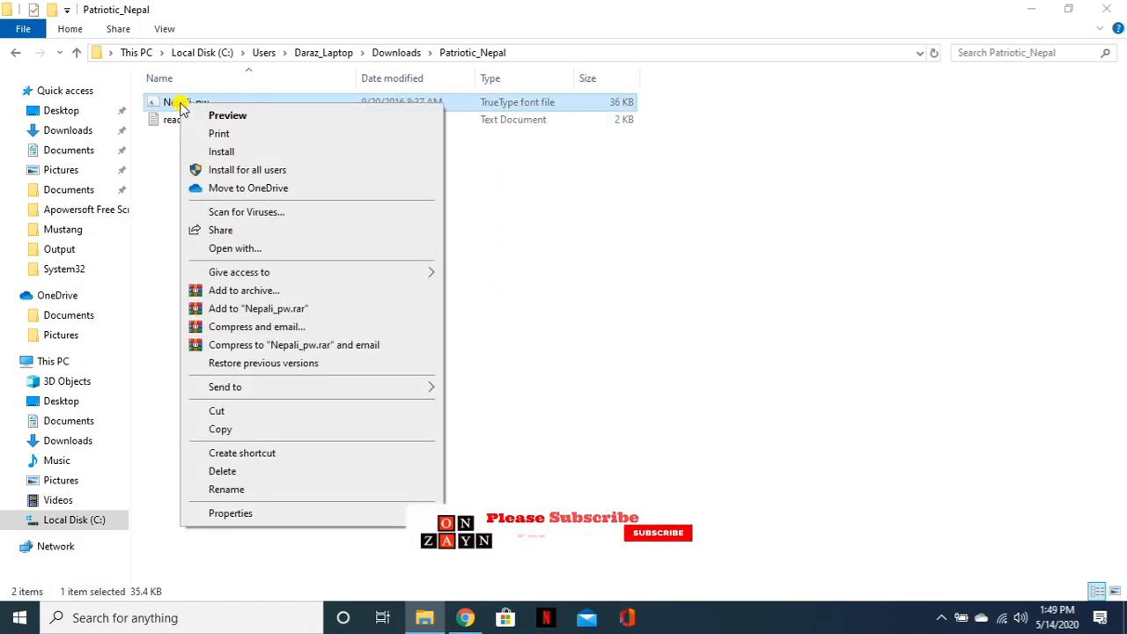
click(220, 428)
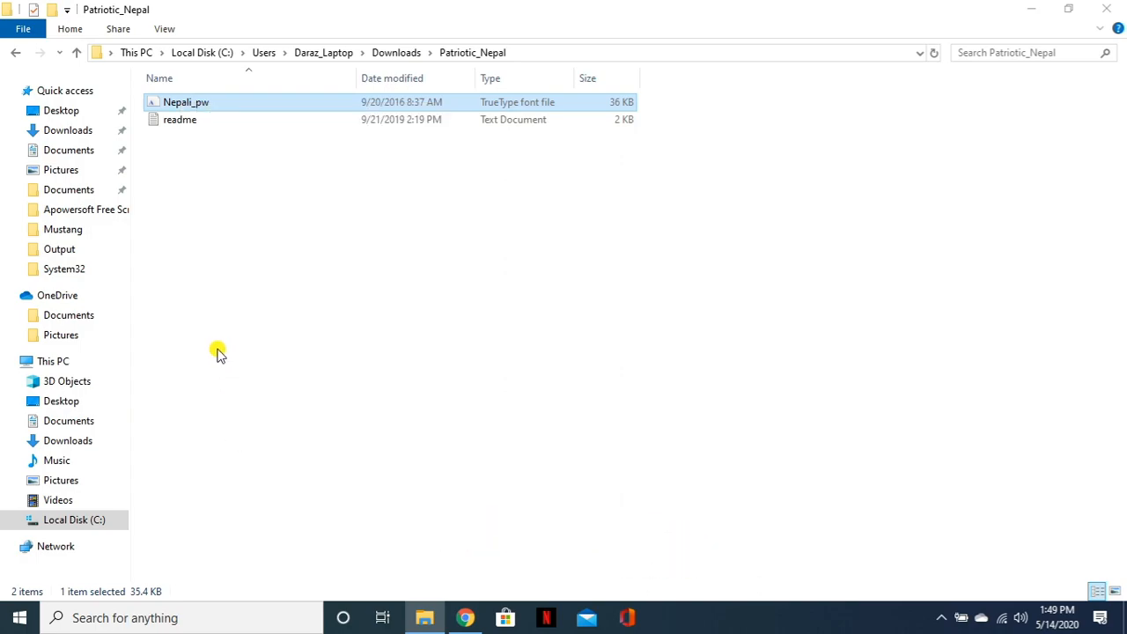
- Open the Windows Font settings and install the Nepali_pw font file from the Patriotic_Nepal folder there
key(super)
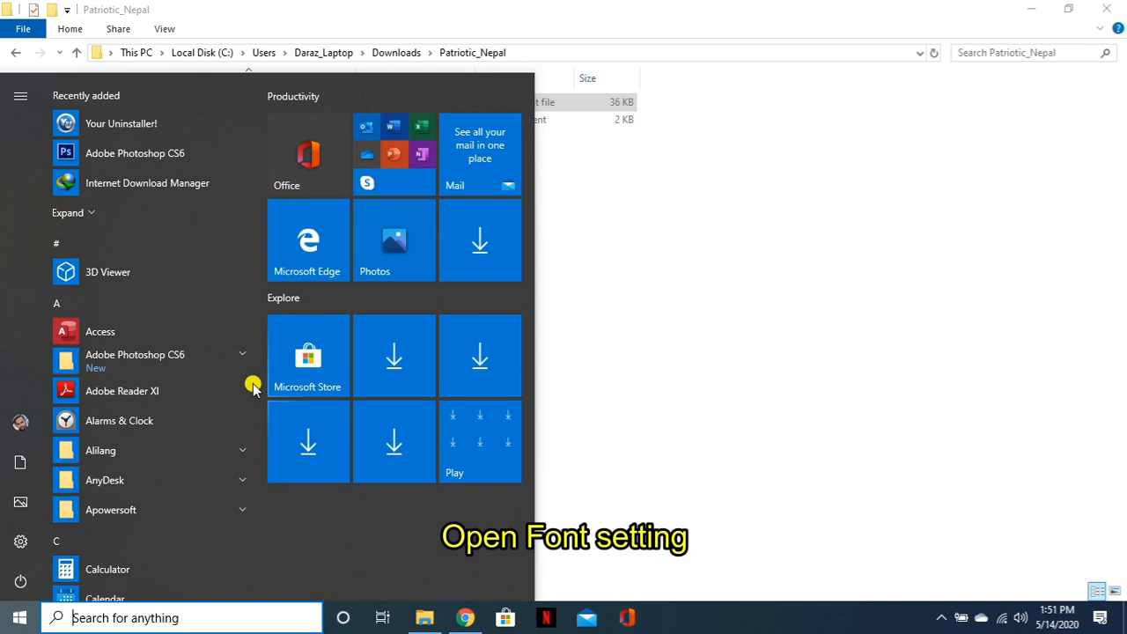
text(font)
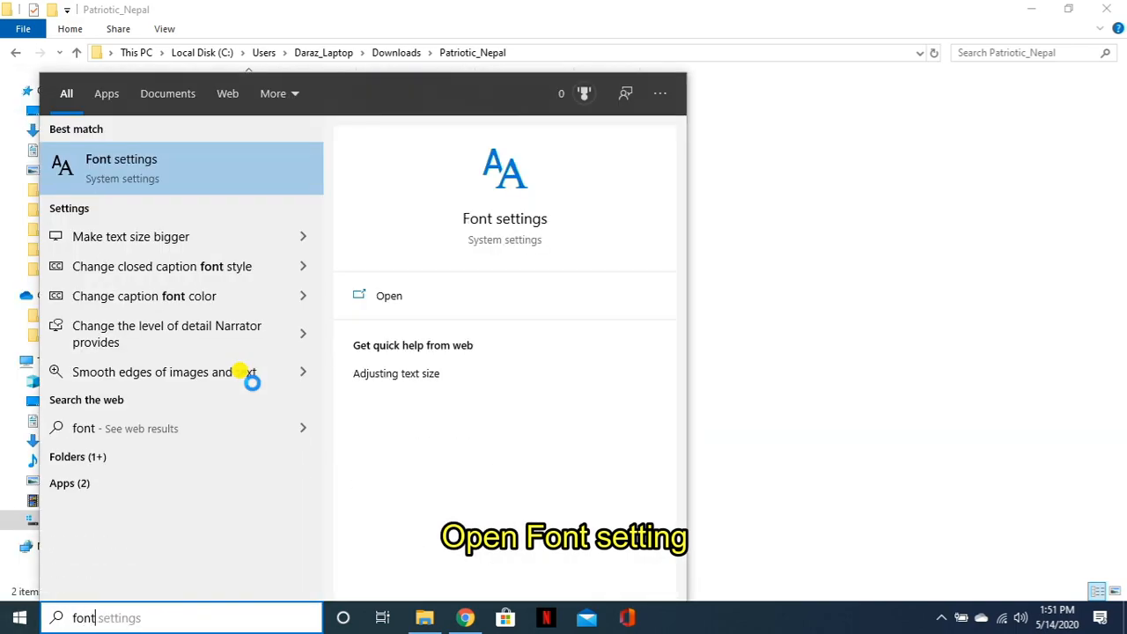
key(Return)
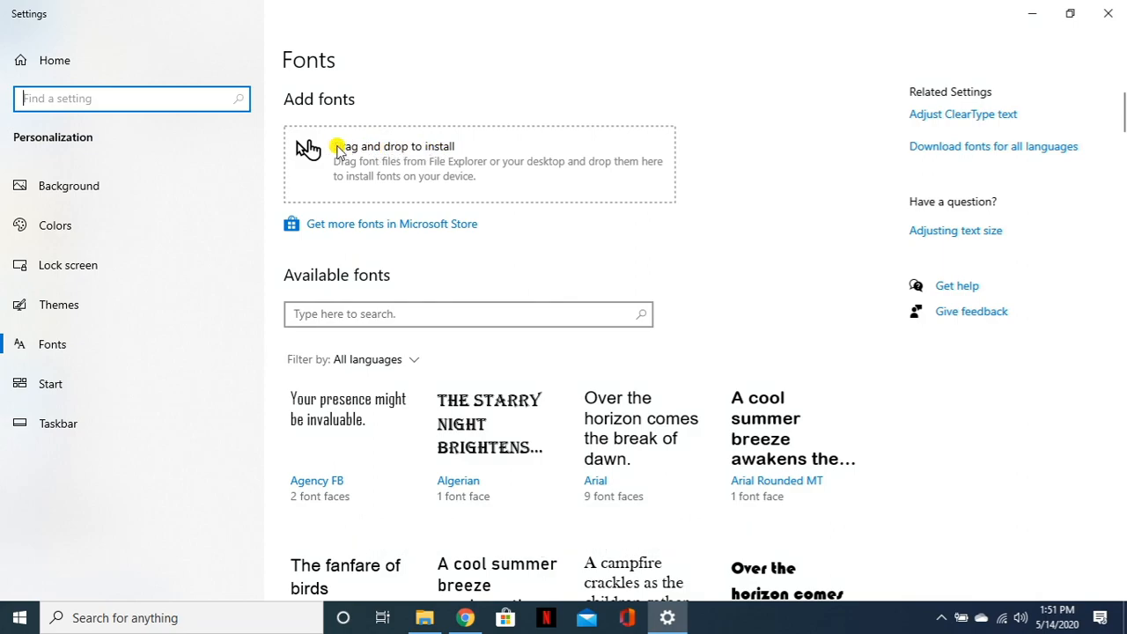
click(423, 619)
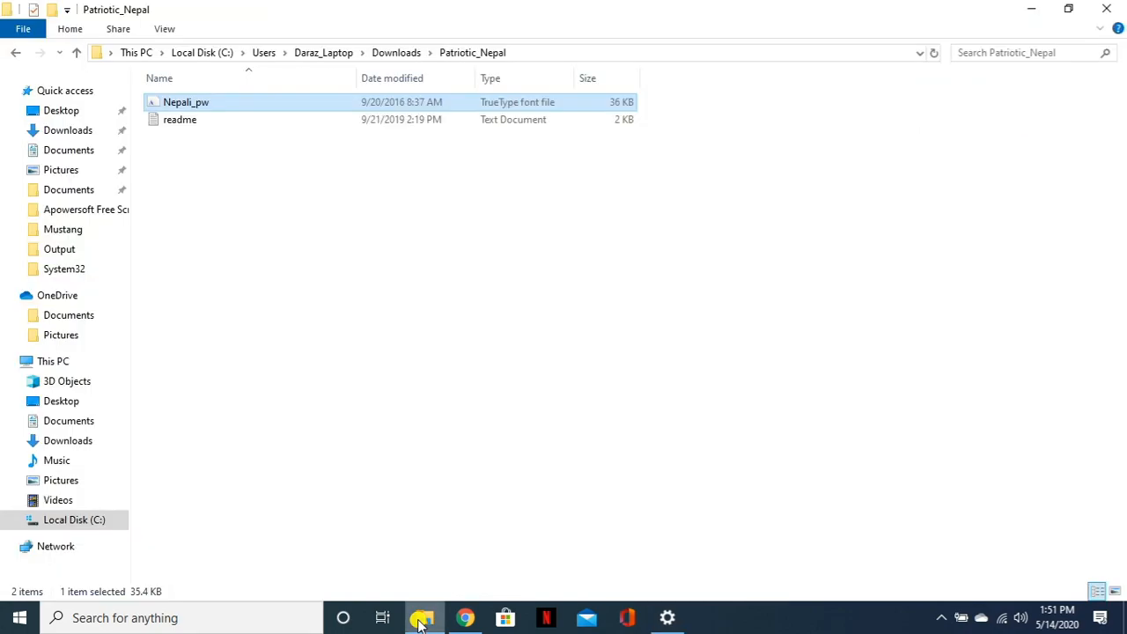
drag(196, 104, 465, 176)
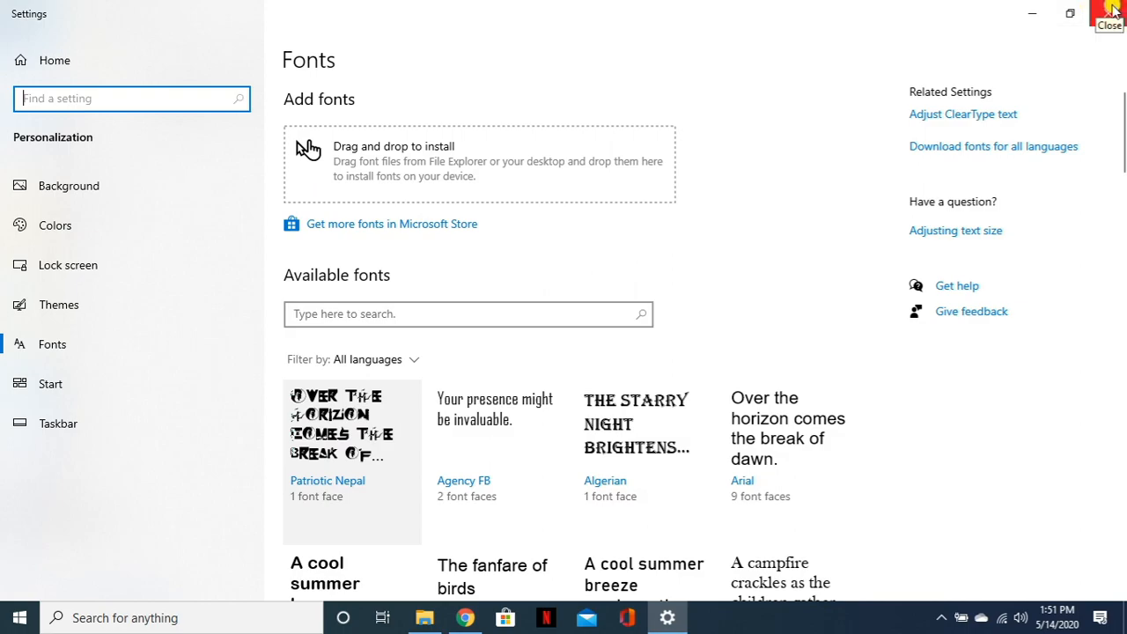
- Close the Settings, File Explorer and browser windows to return to the desktop
click(1111, 9)
click(1108, 7)
click(1106, 8)
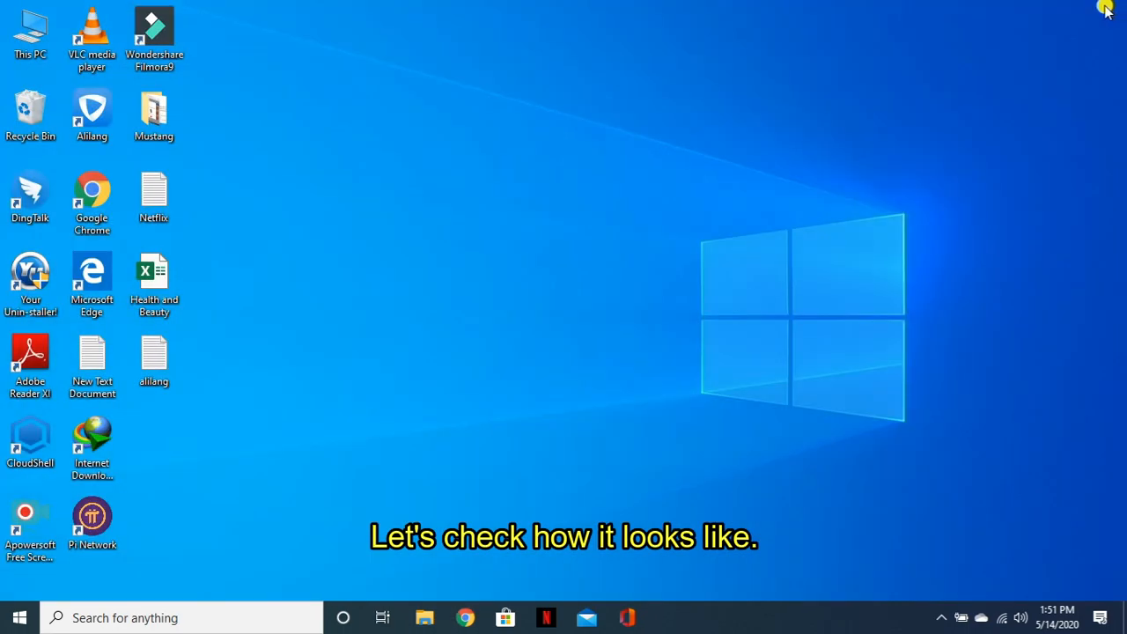
right_click(490, 144)
click(536, 191)
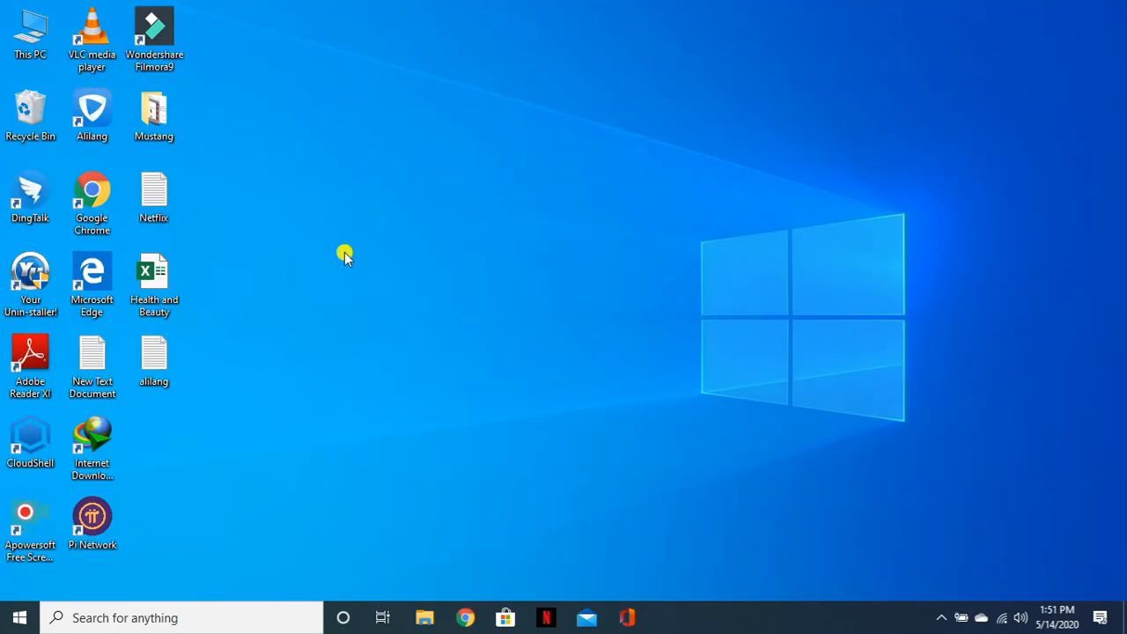
- Launch Microsoft Word and create a blank document
click(3, 611)
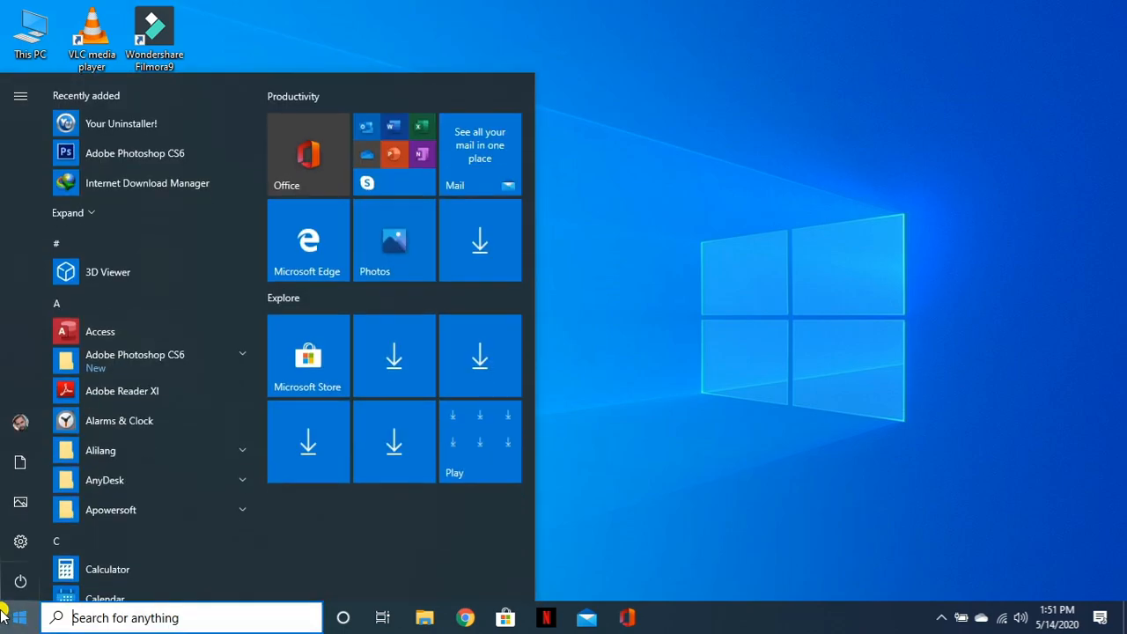
text(ms)
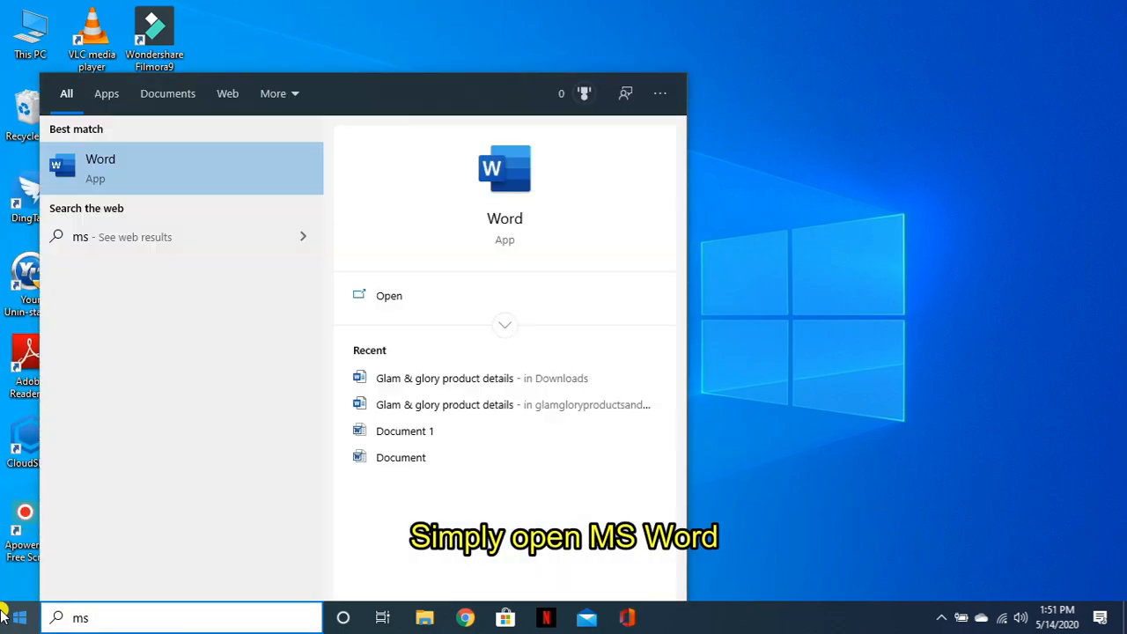
click(111, 172)
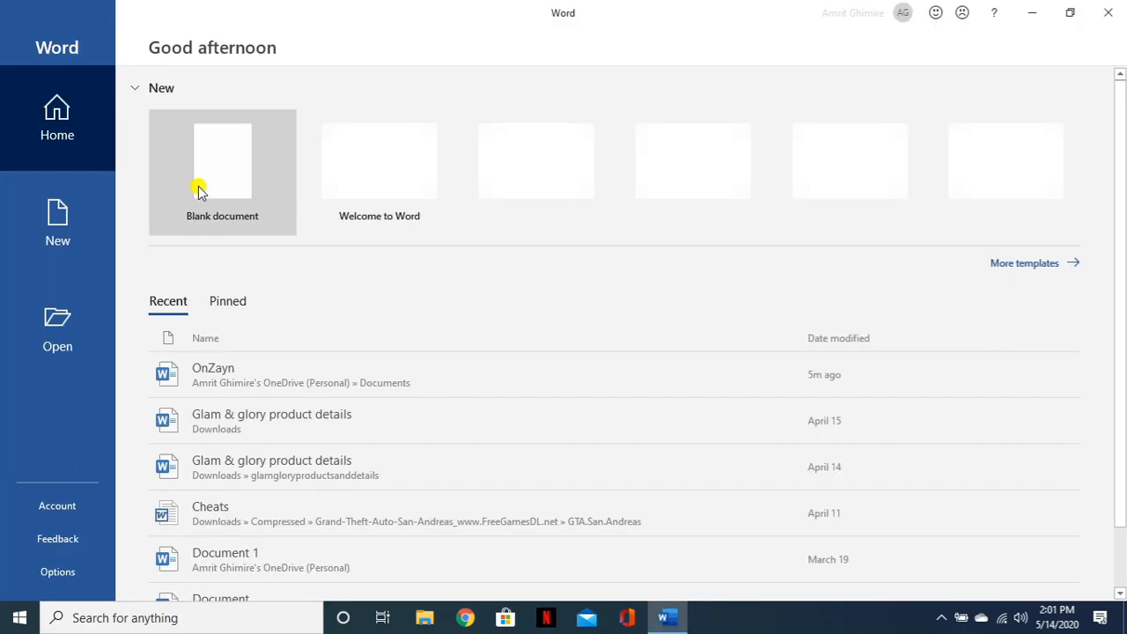
click(201, 183)
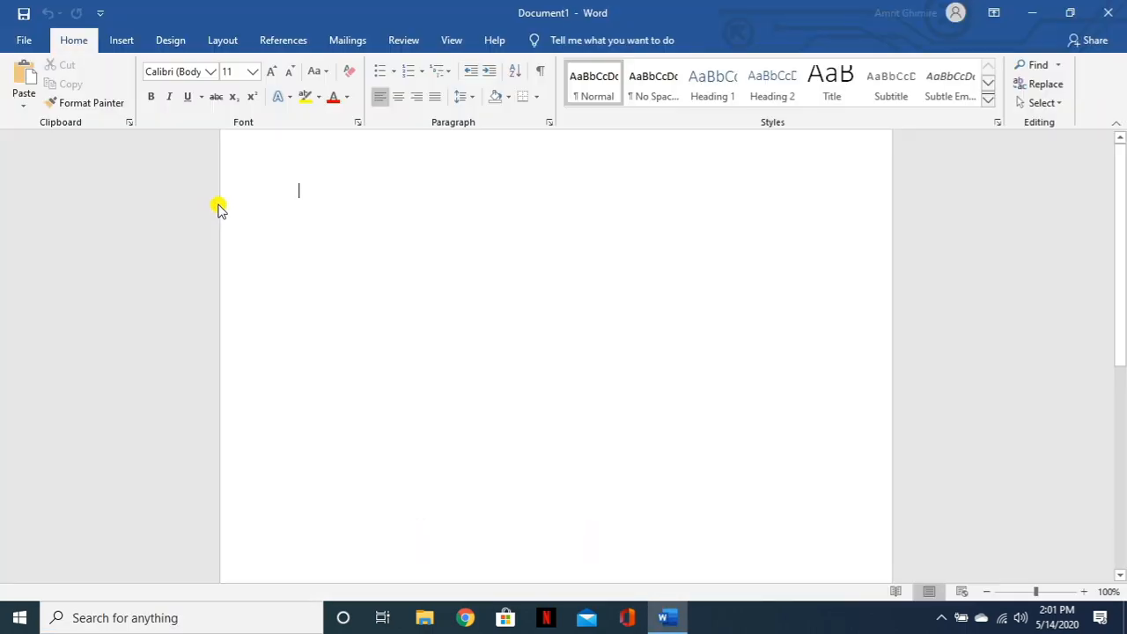
- Set the font to Patriotic Nepal and enlarge the font size for the text at the start of the blank document
click(208, 72)
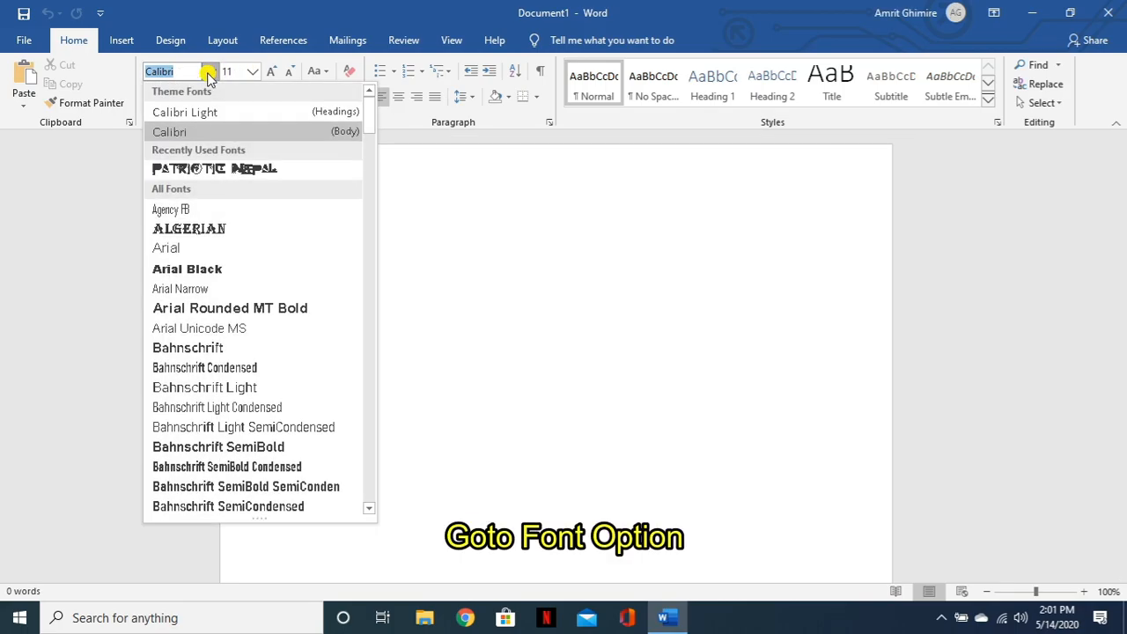
click(271, 169)
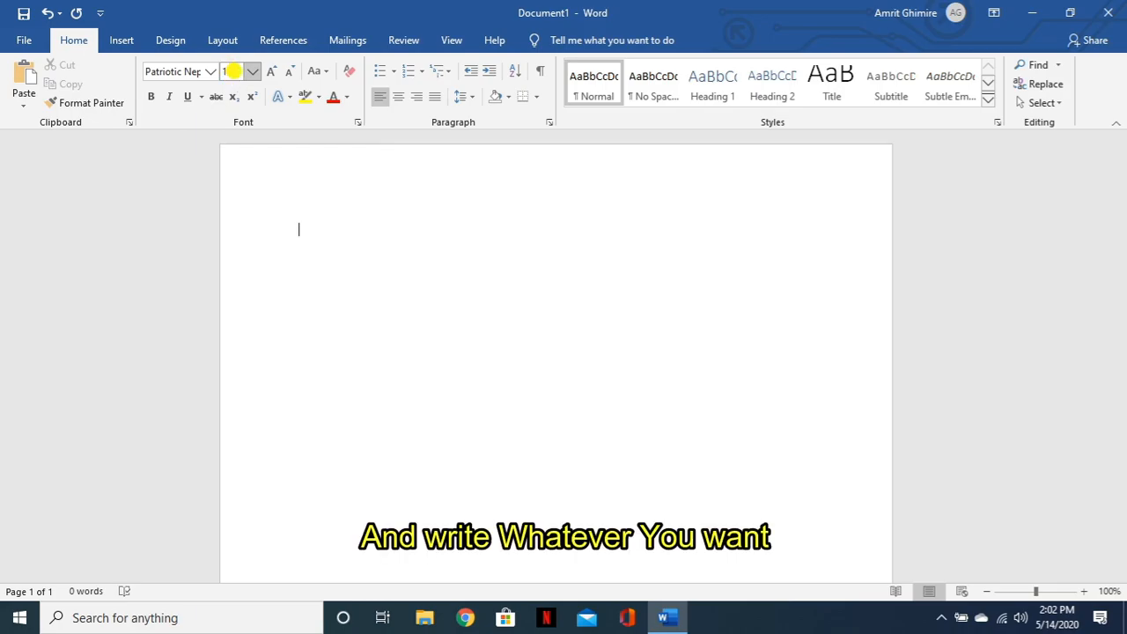
key(Return)
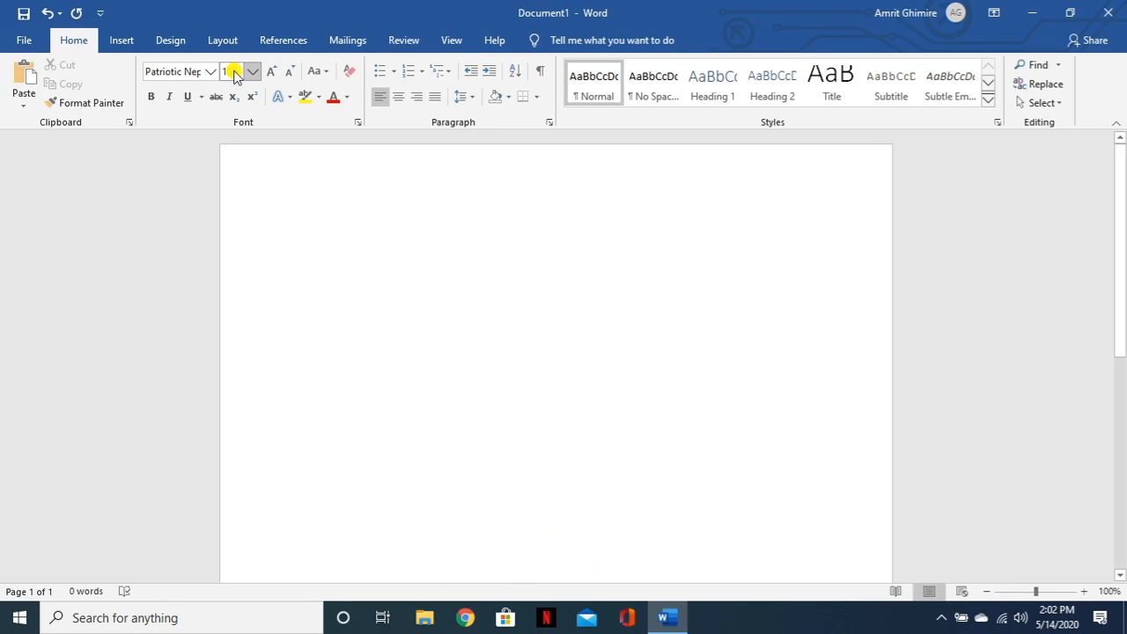
- Write "Onziayn" as a large heading on the first line of the document
text(a)
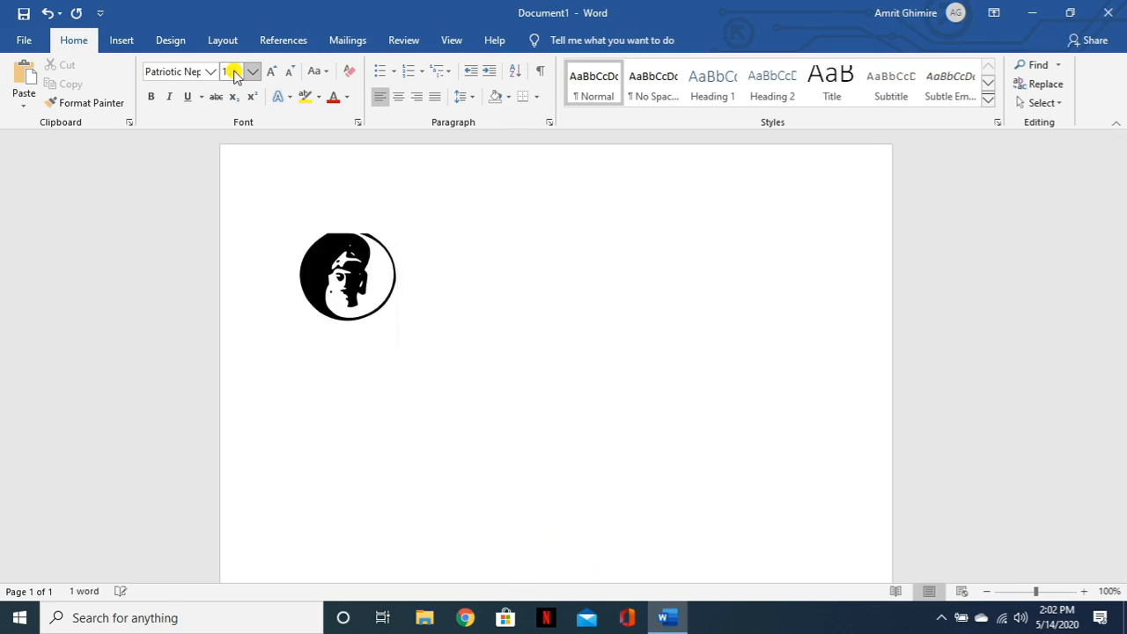
text(nzia)
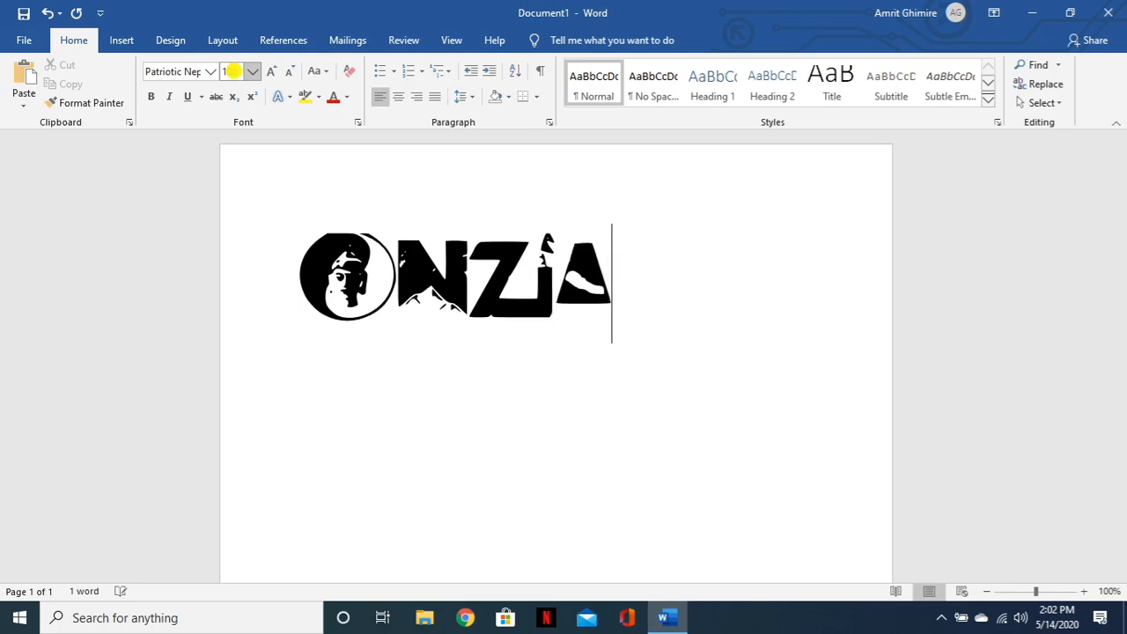
text(yn)
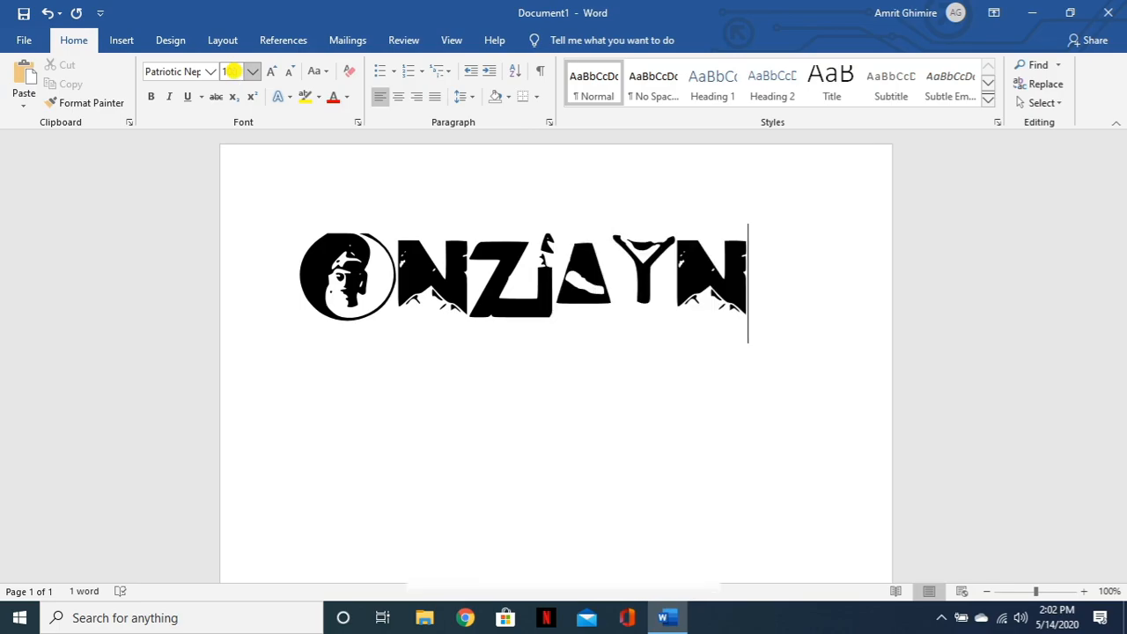
- Below the heading, write at font size 20 "If you like this video" and "Please do not forget to like share and subscribe to my Channel."
key(Return)
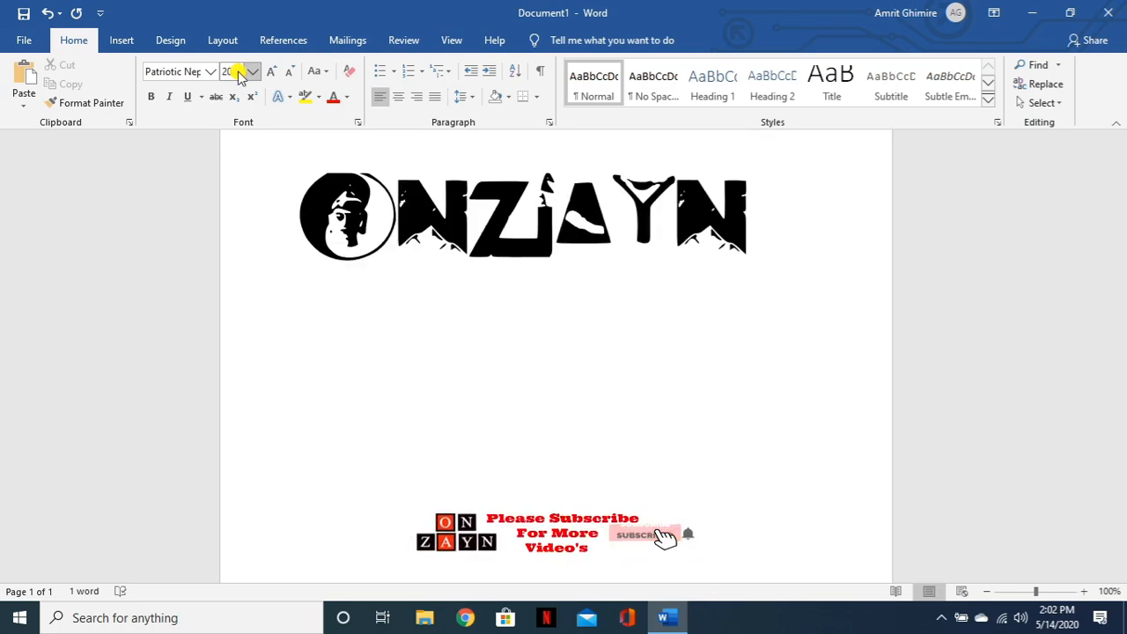
text(if)
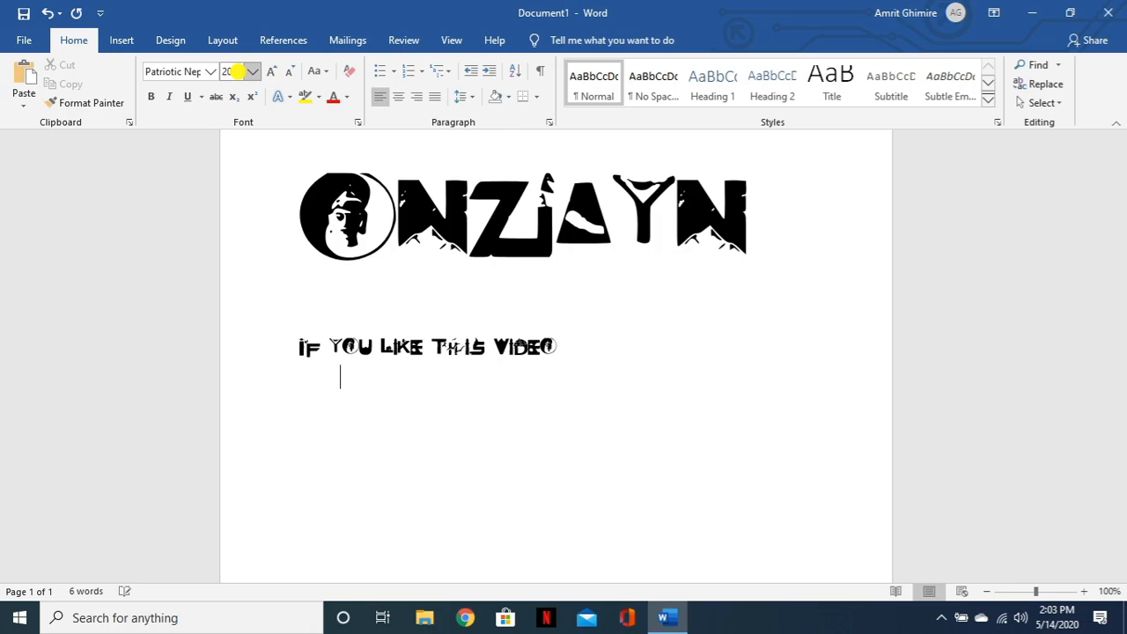
text(ase)
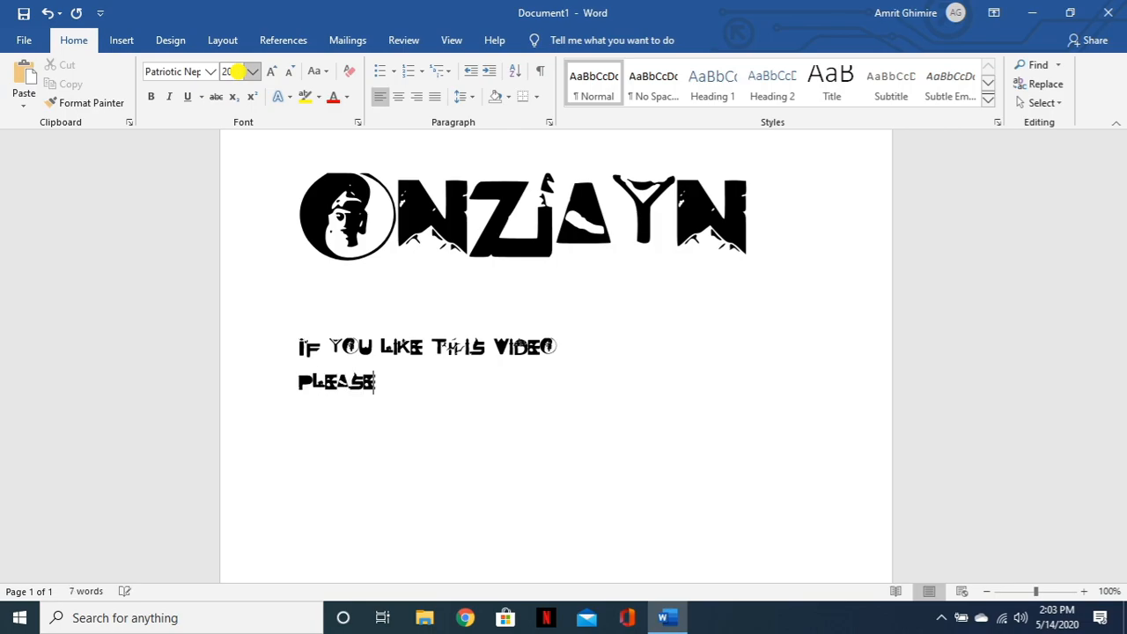
text( do not )
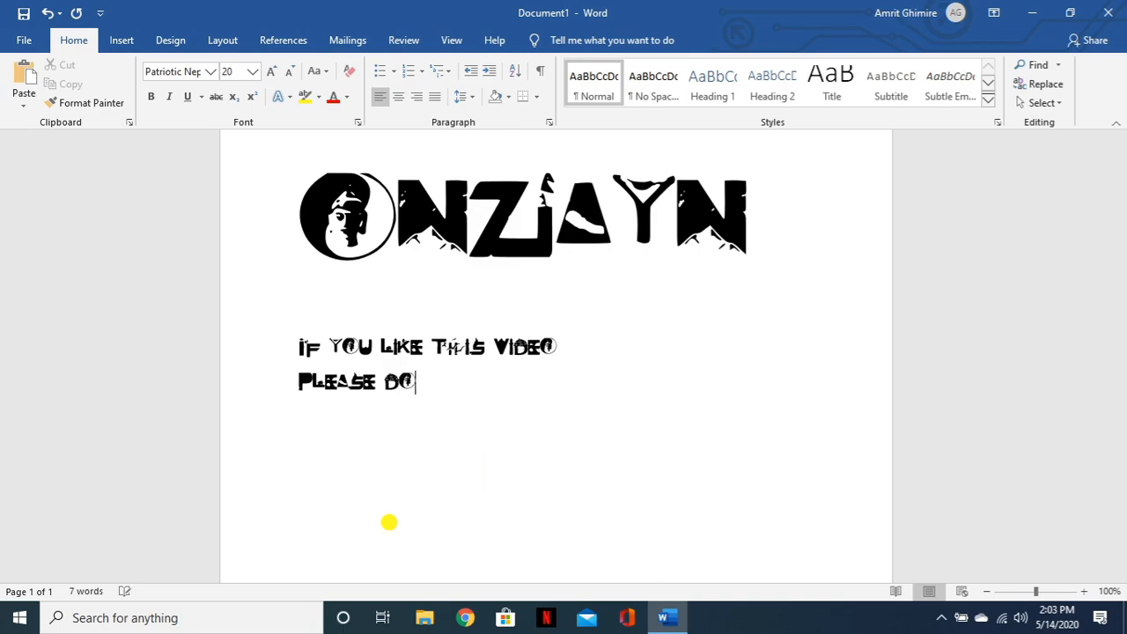
text(forget to like)
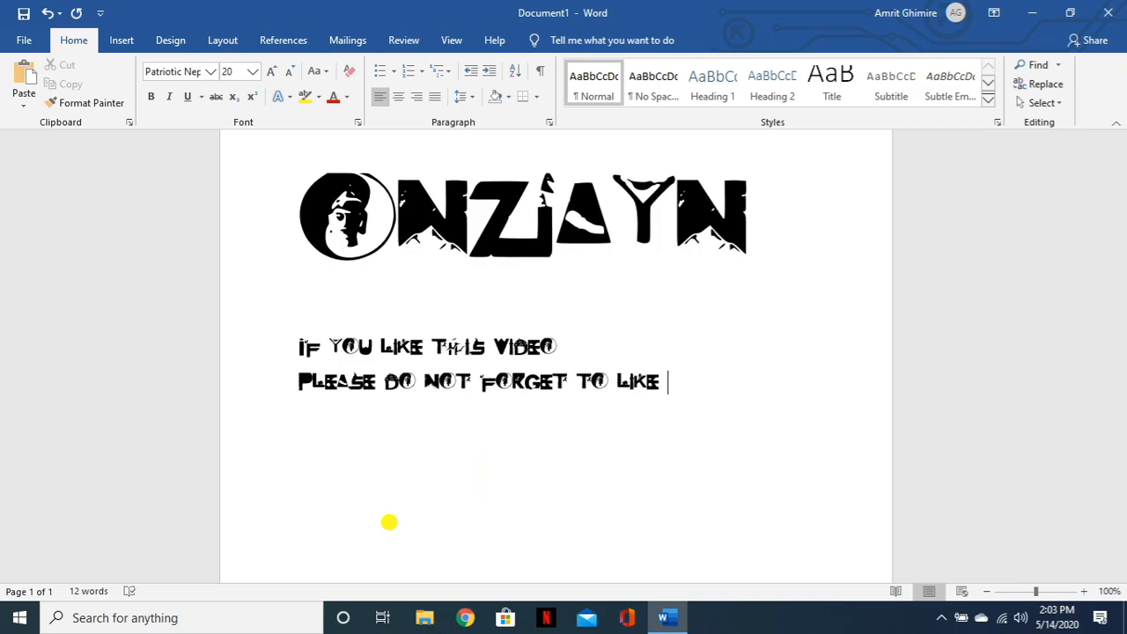
text(hare and)
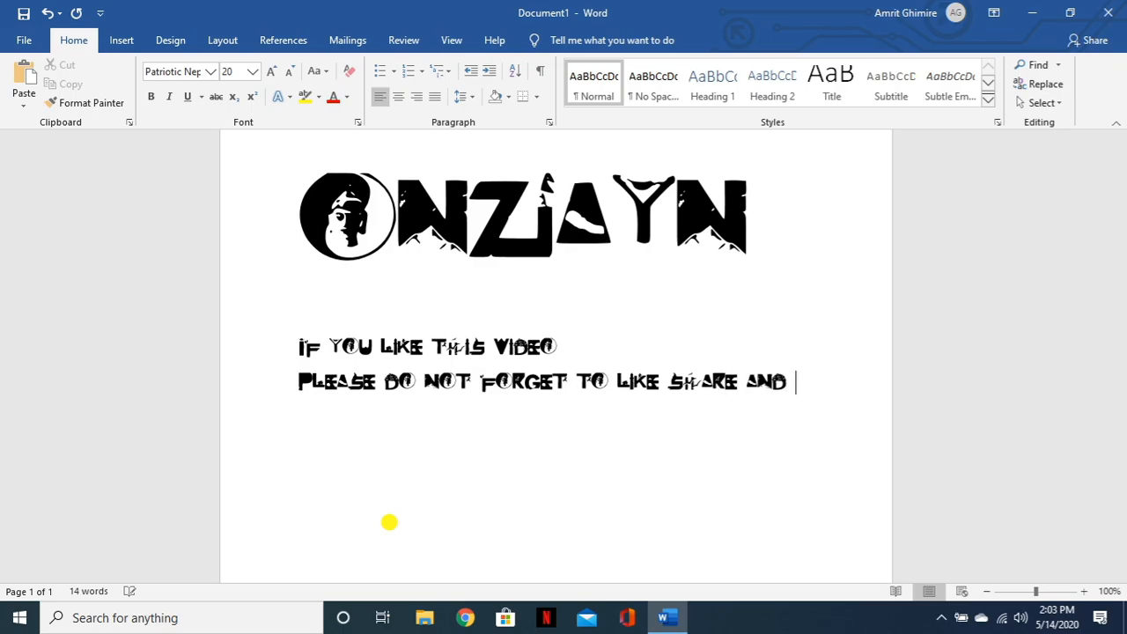
text(u)
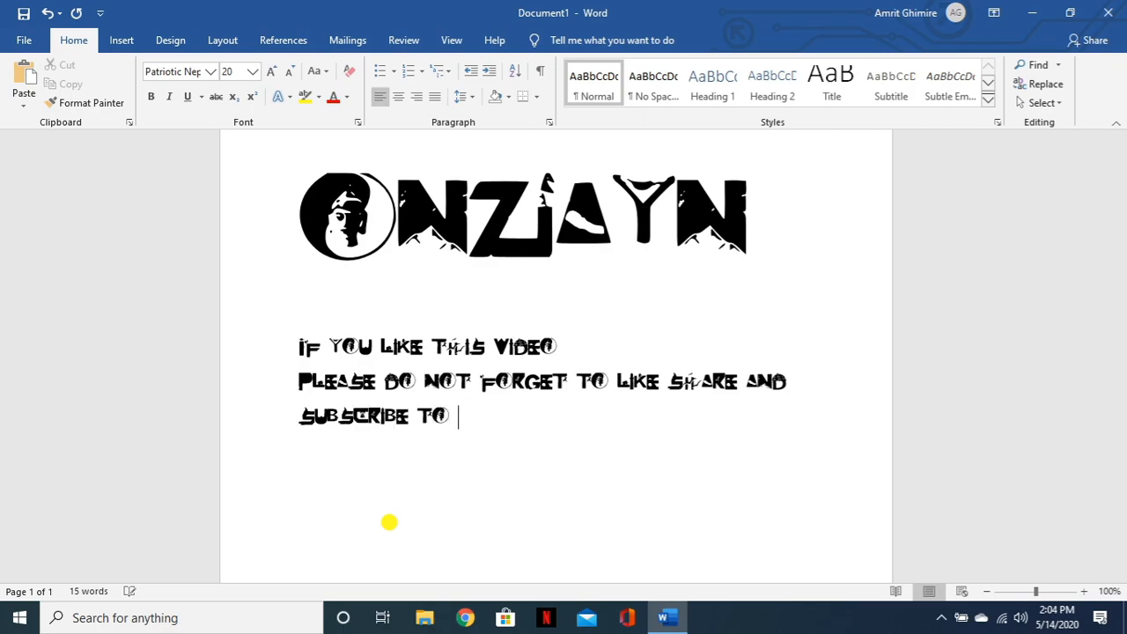
text( Ch)
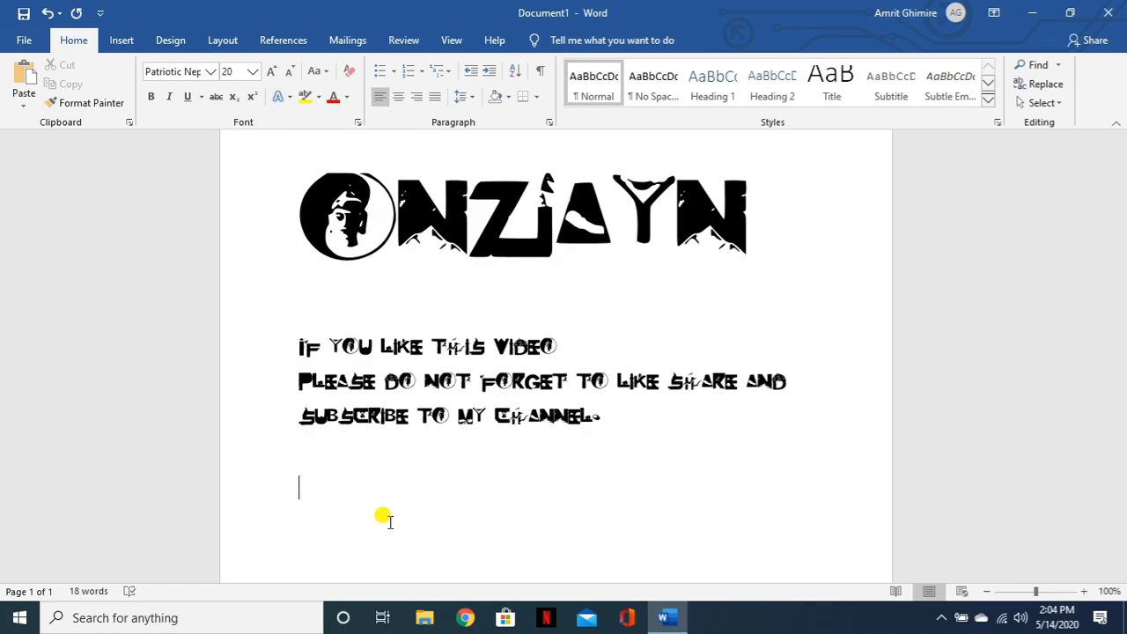
- Add the closing line "Thanks For Watching...." below the channel message, separated by a blank line
text(hanks For Watch)
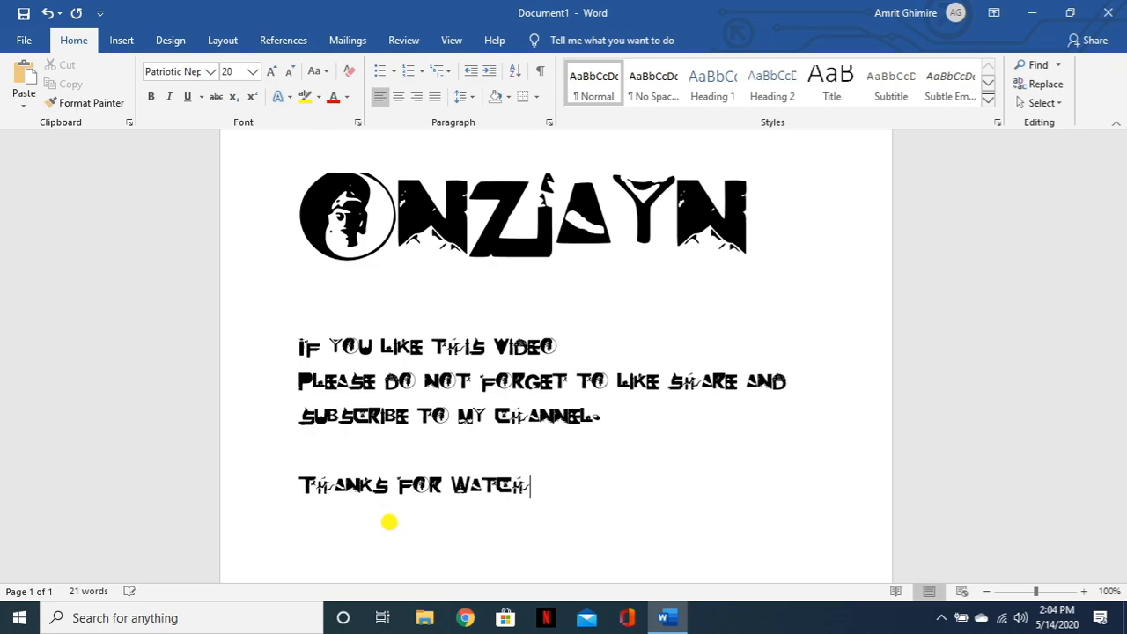
text(ing....)
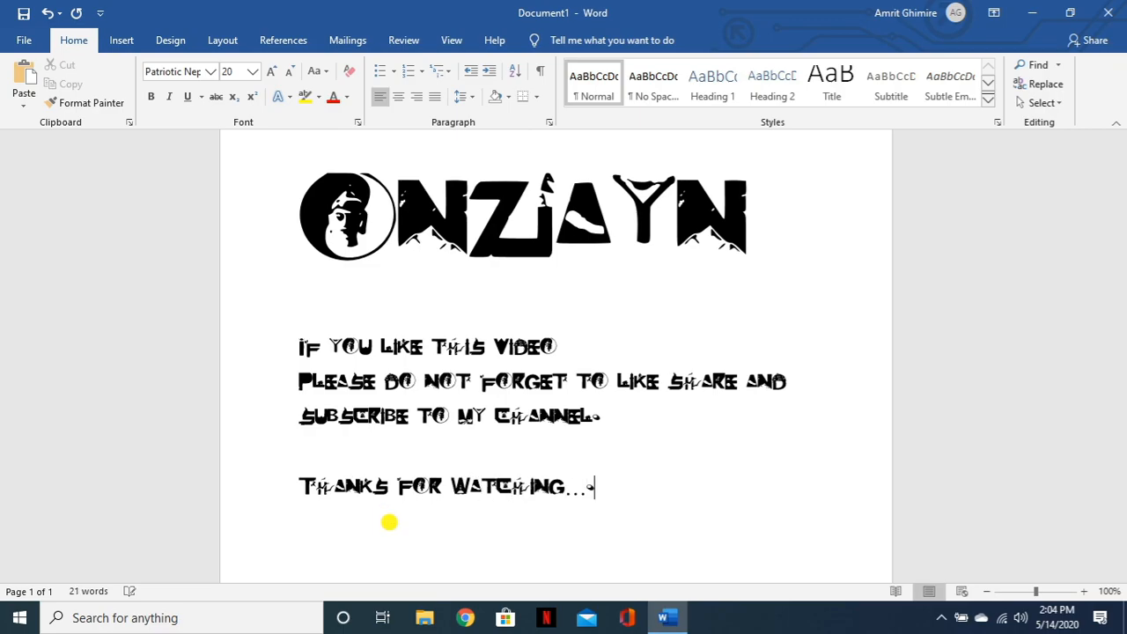